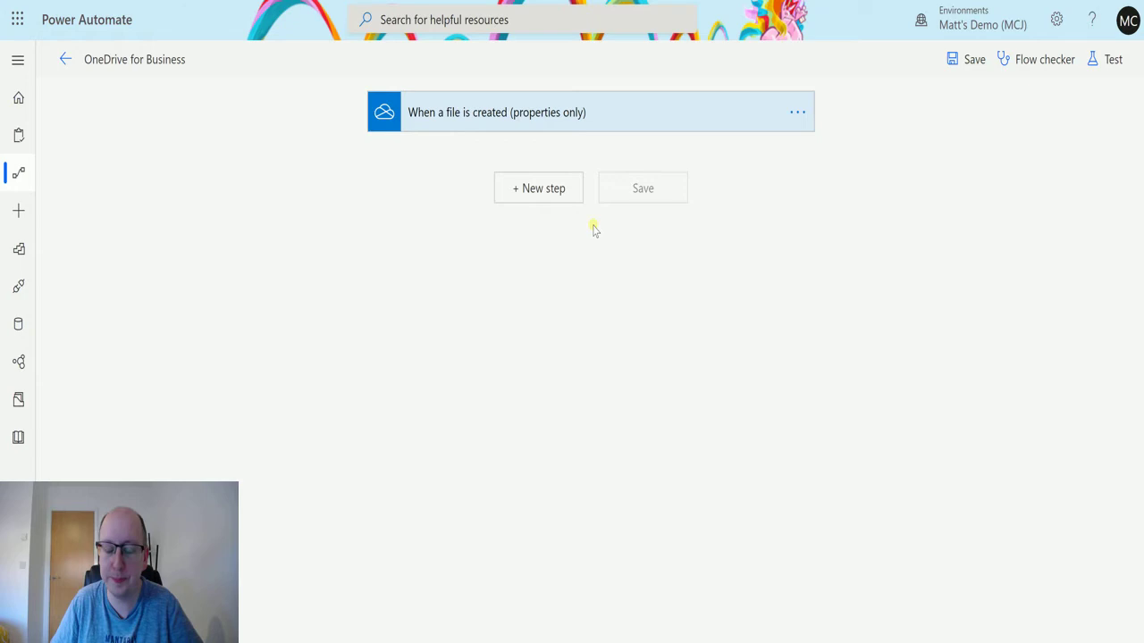
Add a new step beneath the 'When a file is created (properties only)' OneDrive trigger.
left_click(546, 191)
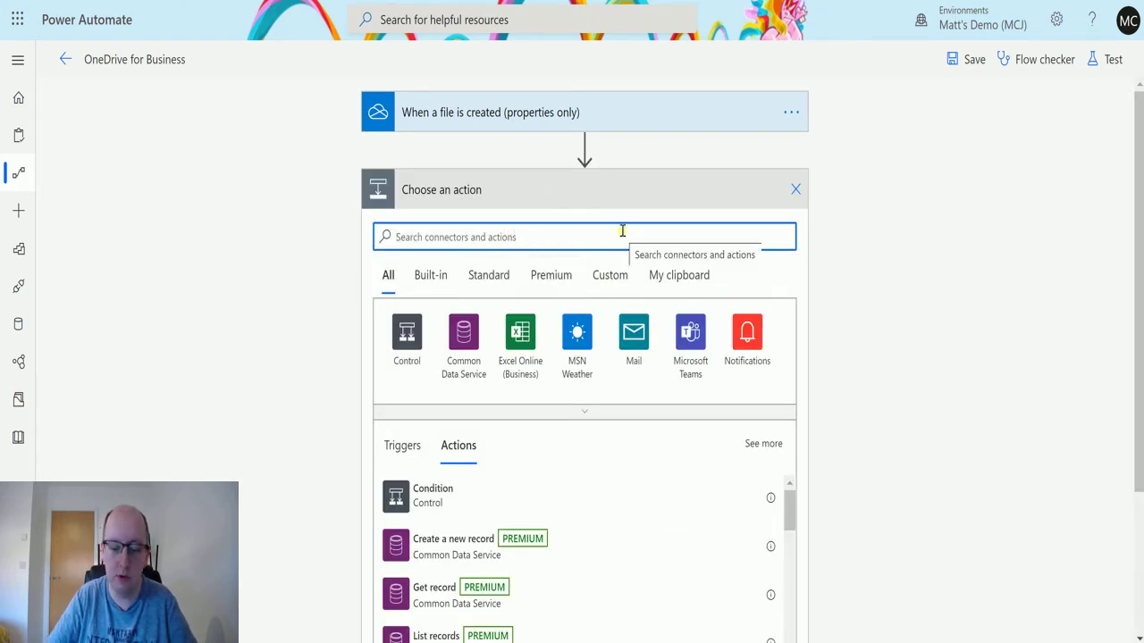
Add the OneDrive for Business 'Get file content' action to the flow.
type("Onedrve")
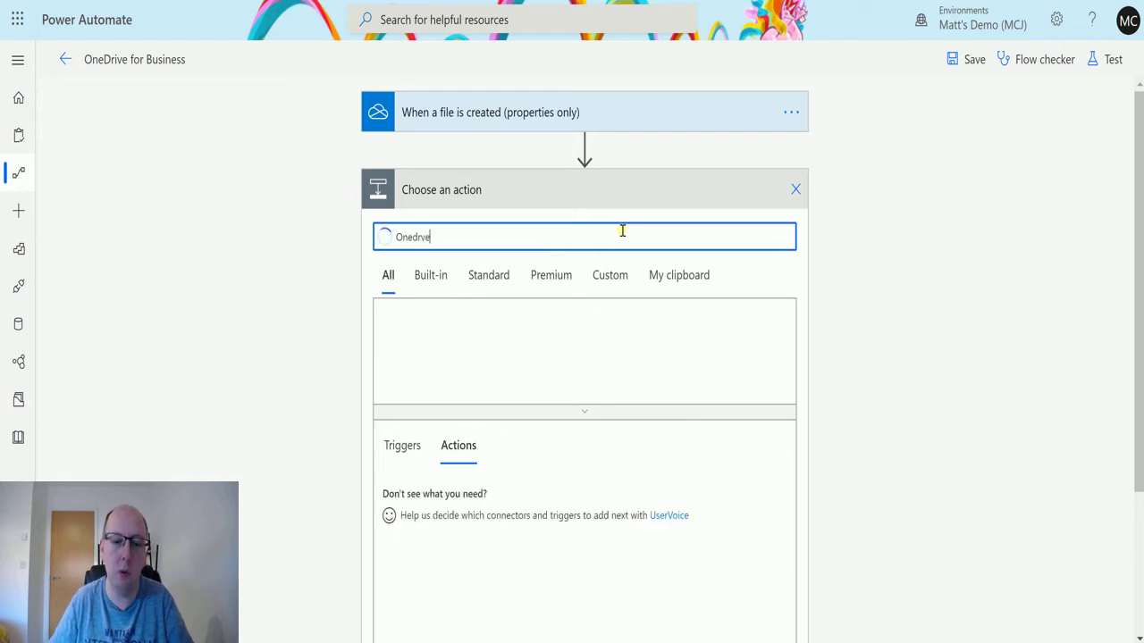
left_click(404, 340)
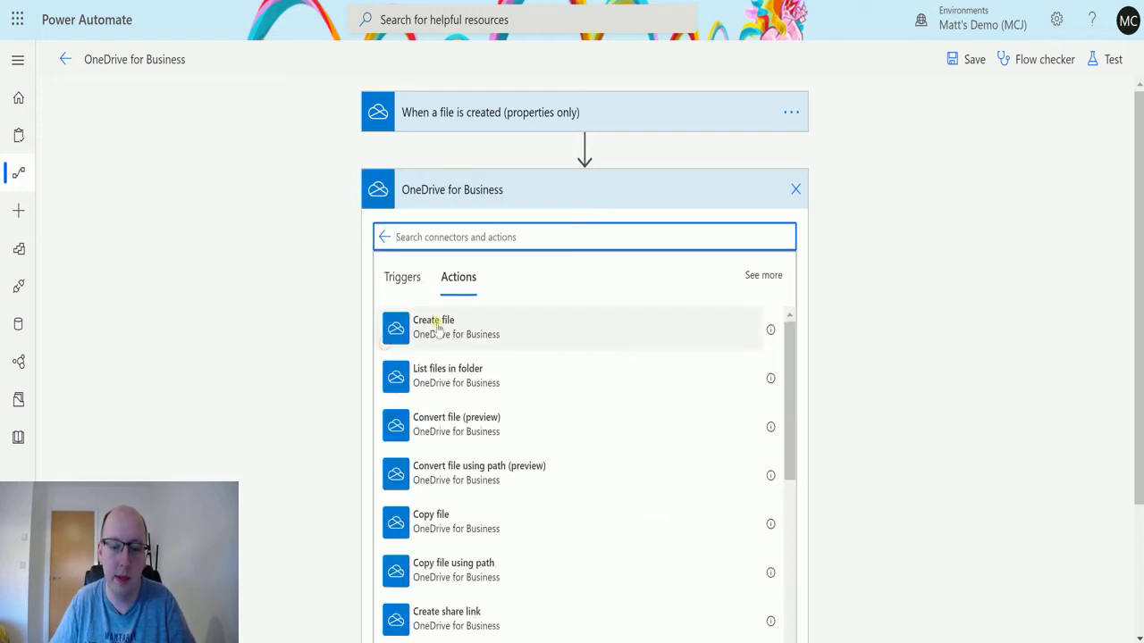
scroll(523, 366, "down", 3)
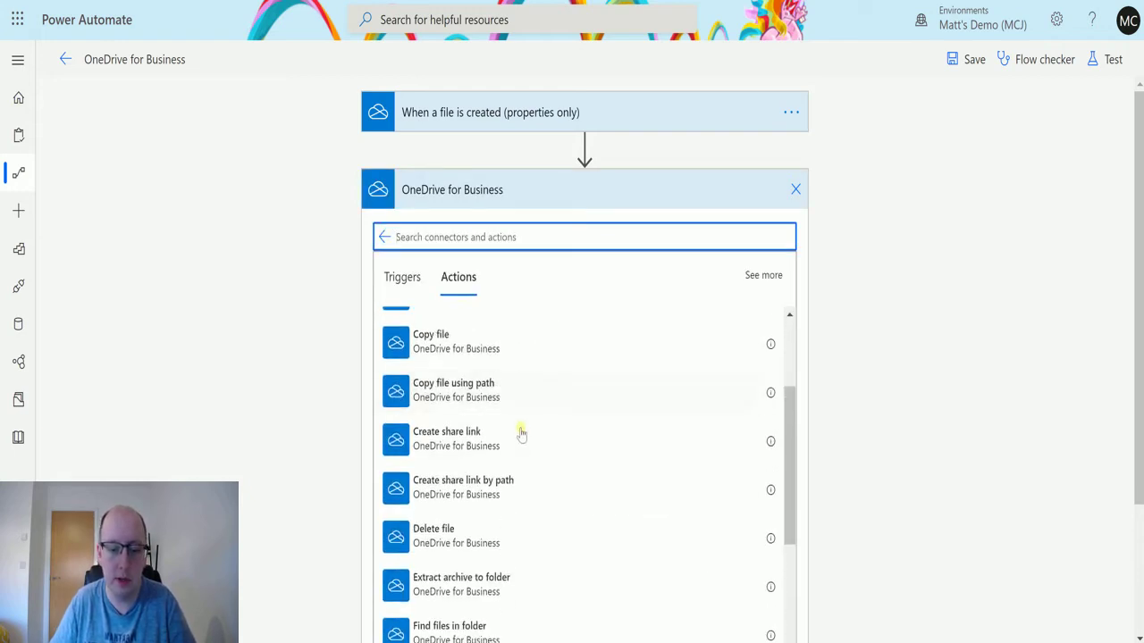
scroll(522, 436, "down", 1)
scroll(522, 437, "down", 3)
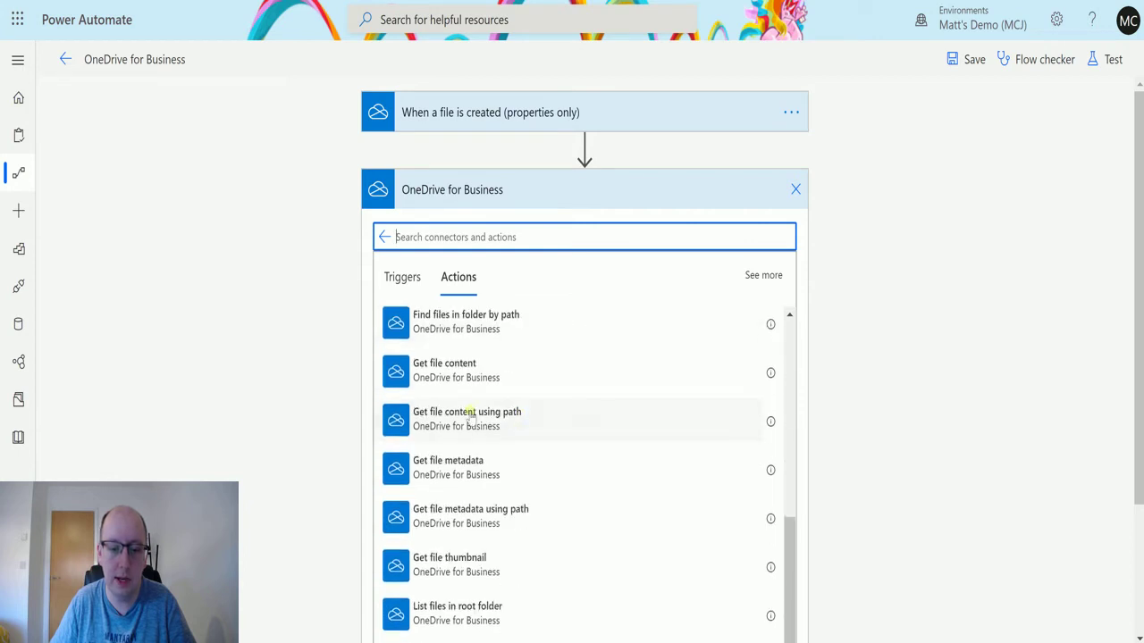
left_click(497, 375)
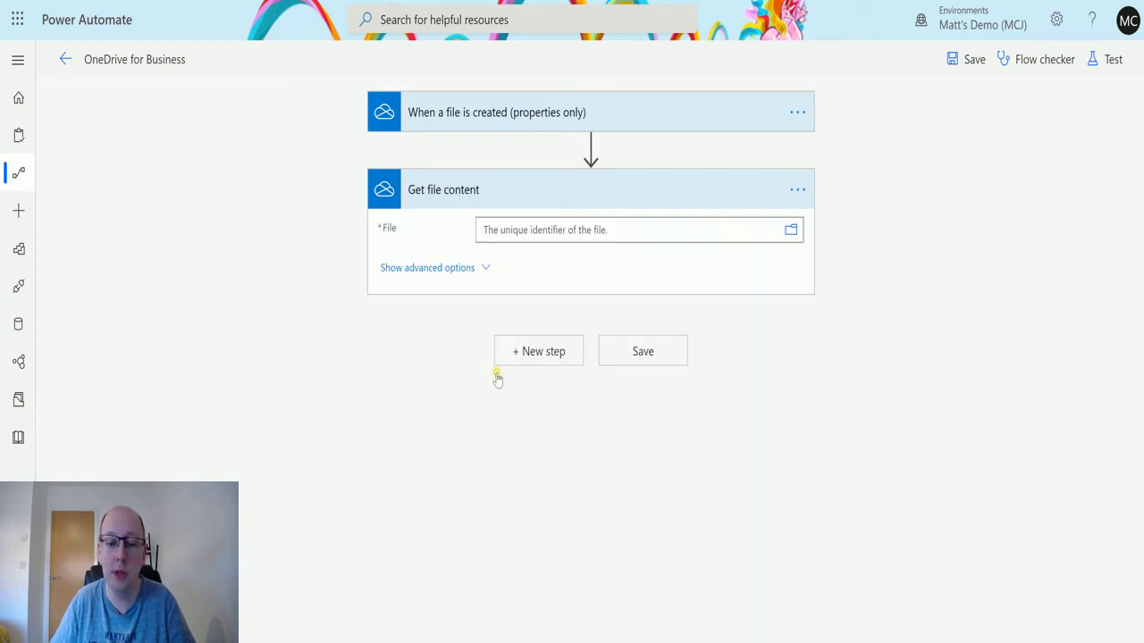
Set Get file content's File to /PowerAutomate/PATVD.docx and reveal its advanced options.
left_click(626, 230)
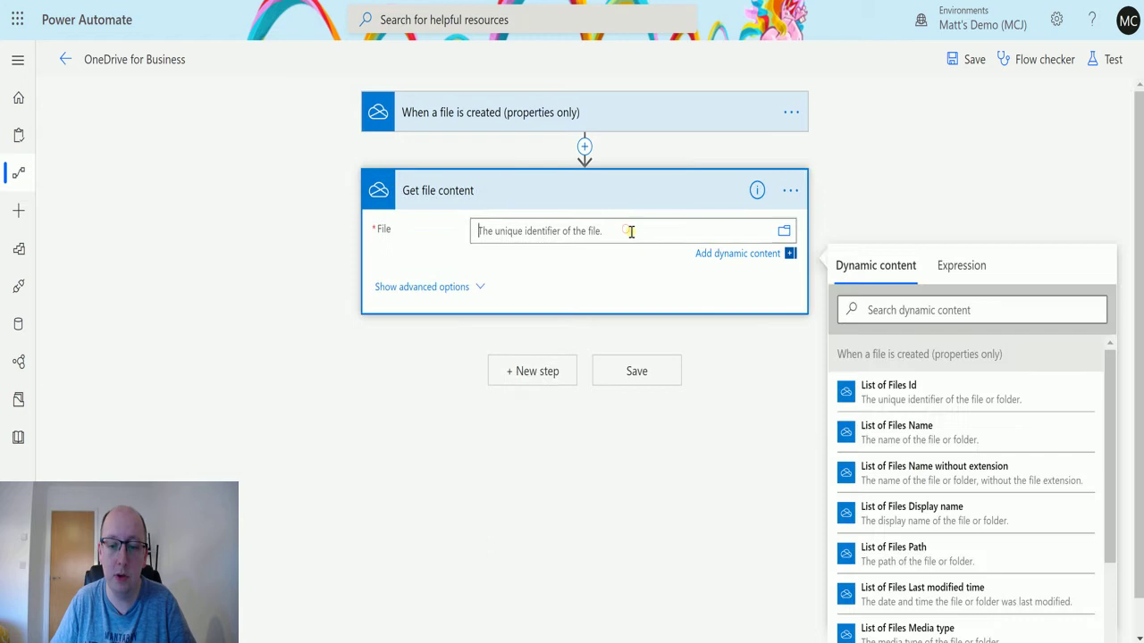
left_click(784, 231)
left_click(1020, 272)
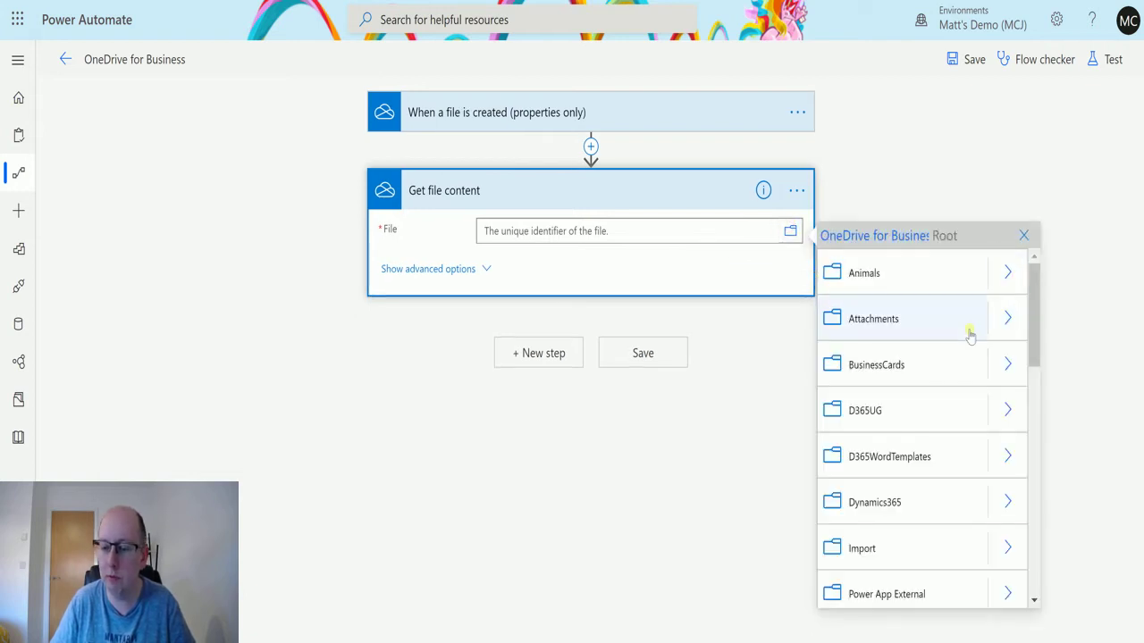
scroll(970, 322, "down", 2)
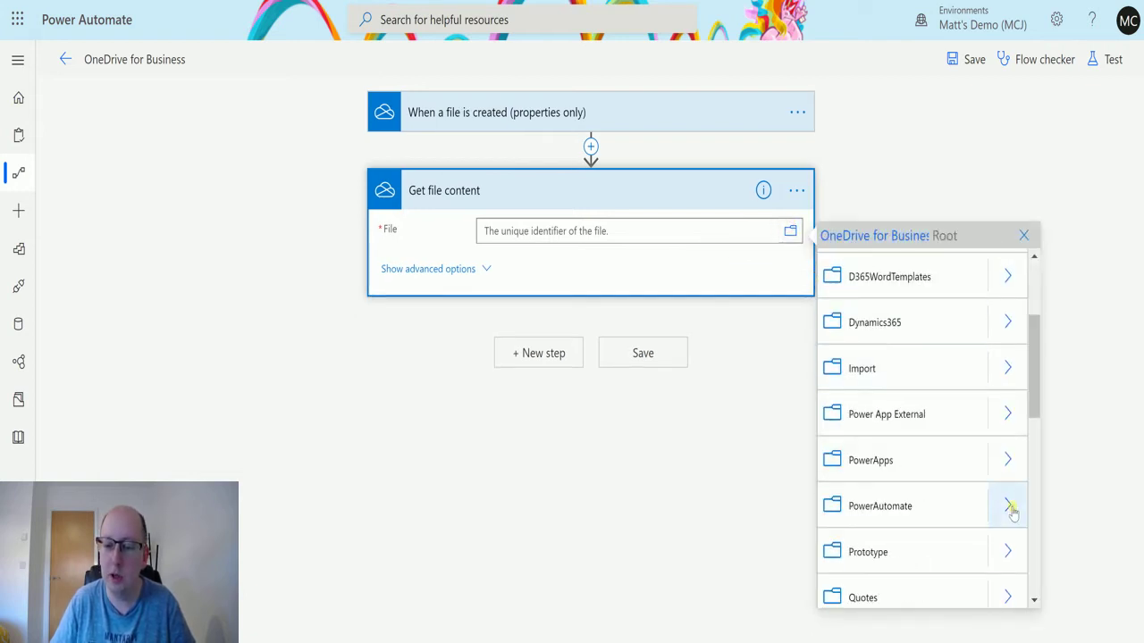
left_click(1009, 507)
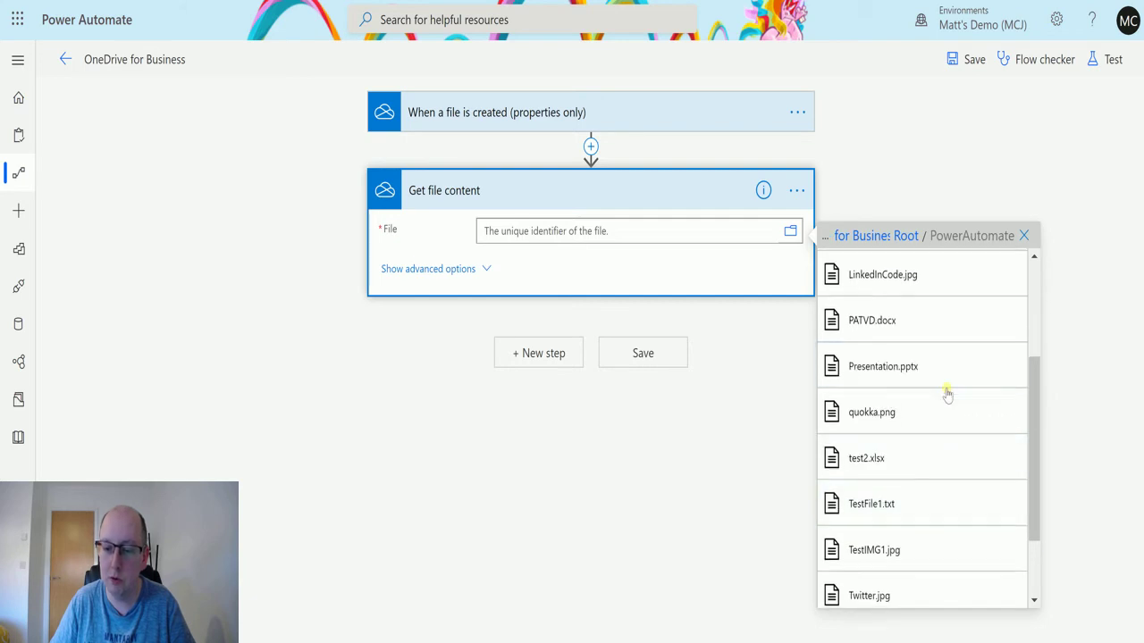
scroll(941, 411, "up", 2)
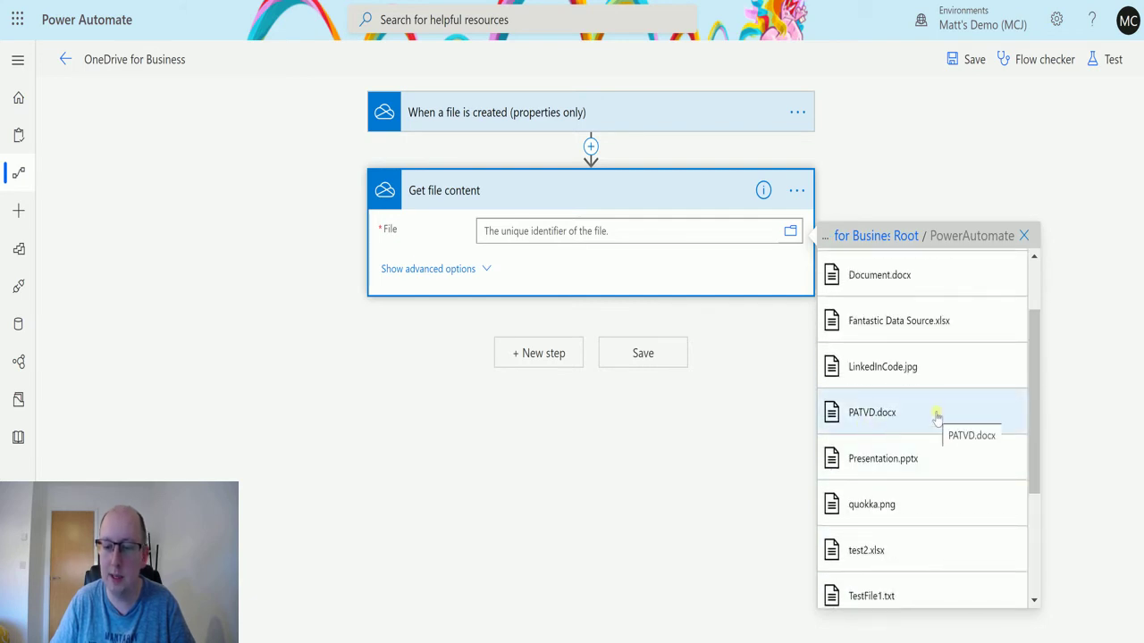
left_click(934, 413)
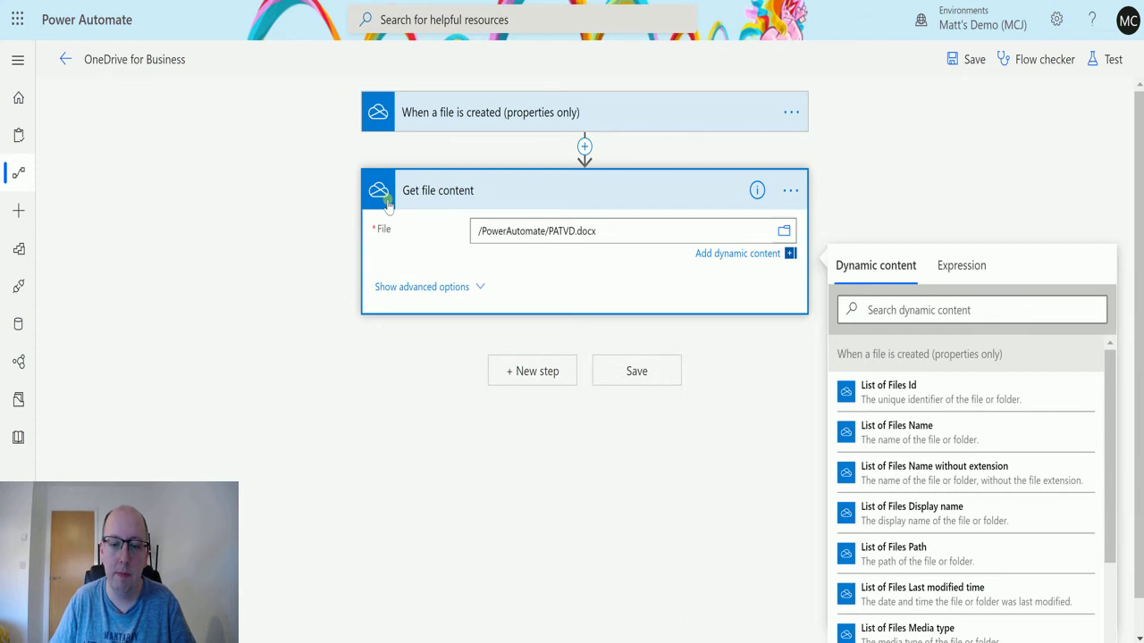
left_click(440, 289)
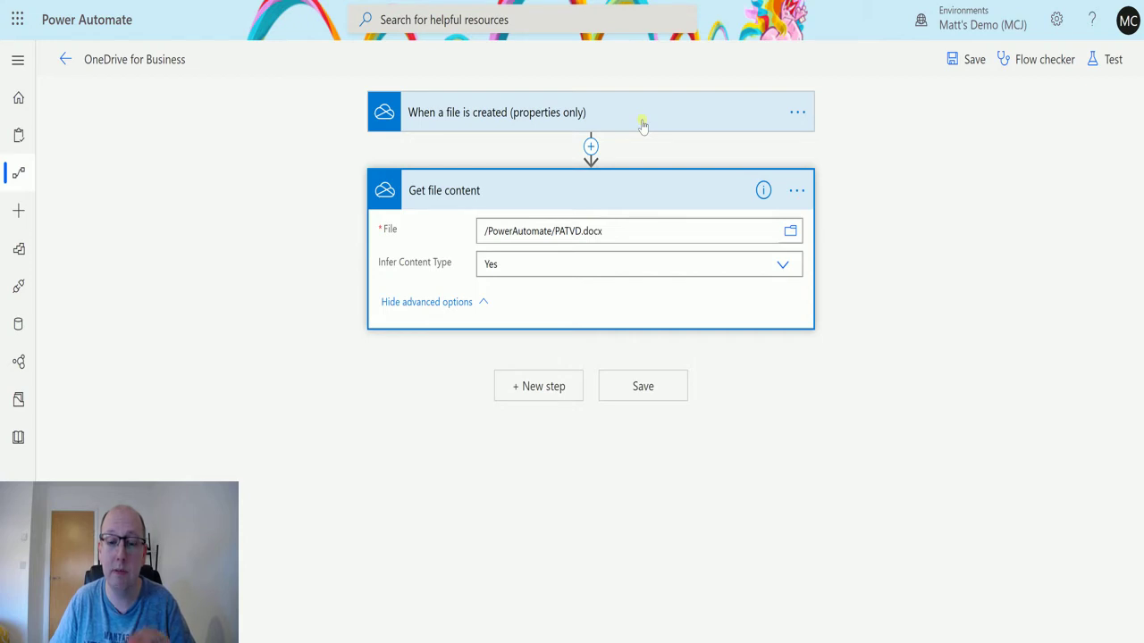
Add a OneDrive for Business 'Update file' action after Get file content.
left_click(537, 386)
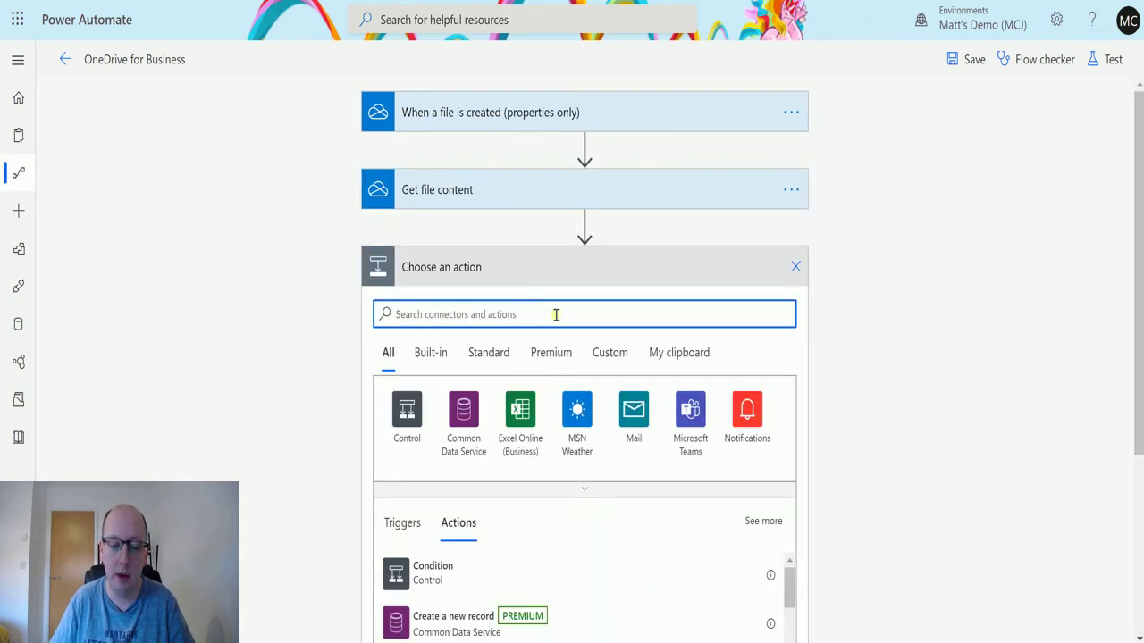
type("On")
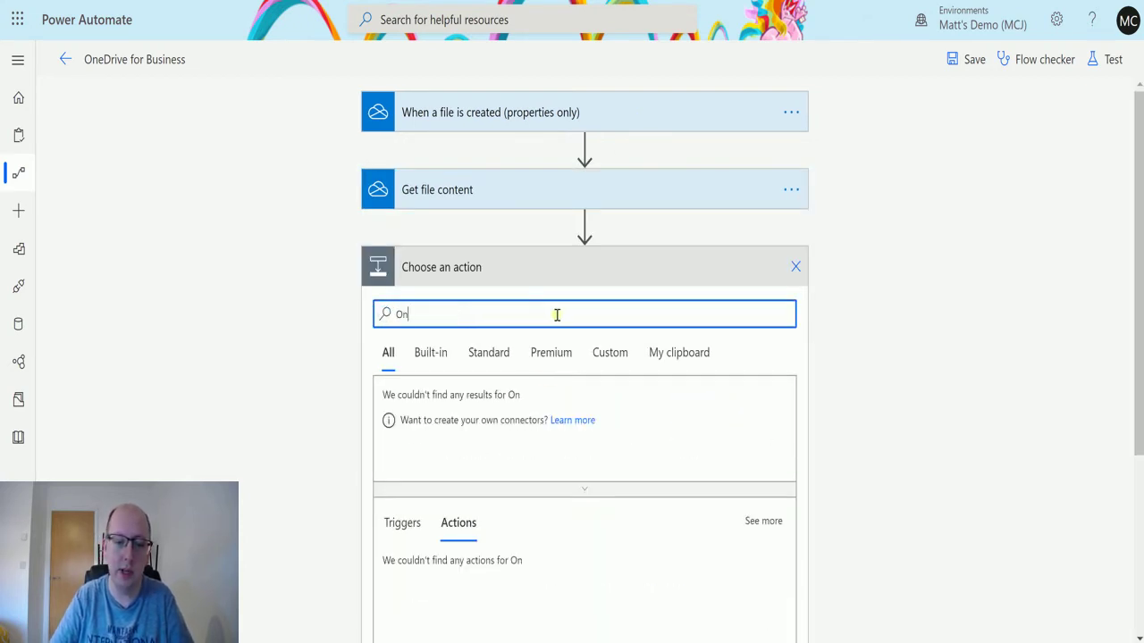
type("edrive")
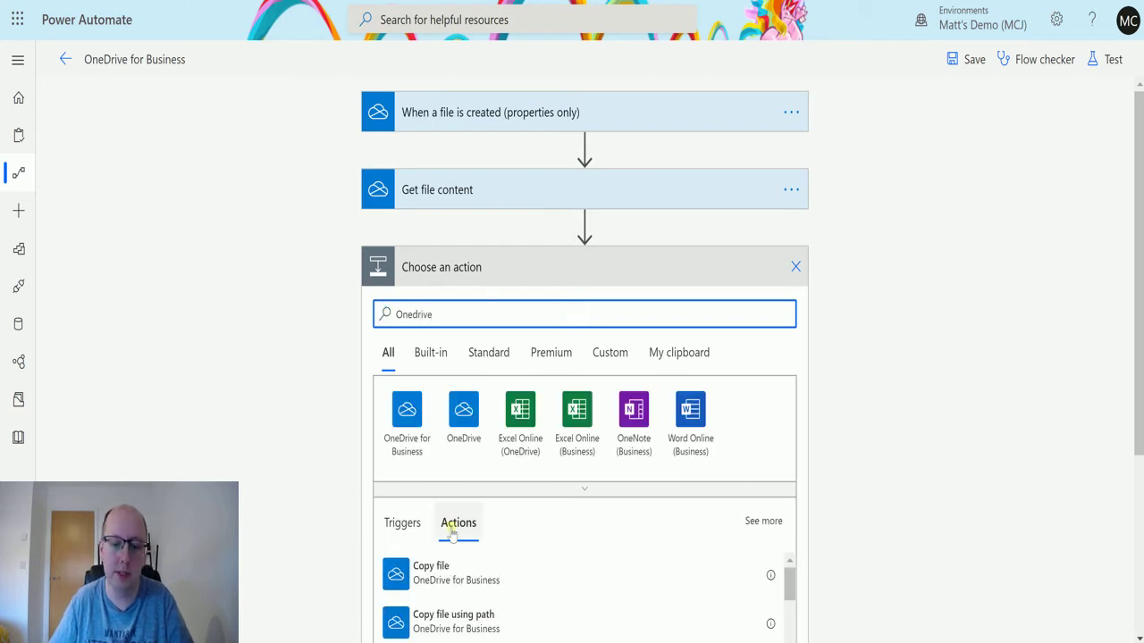
left_click(406, 406)
scroll(589, 417, "down", 10)
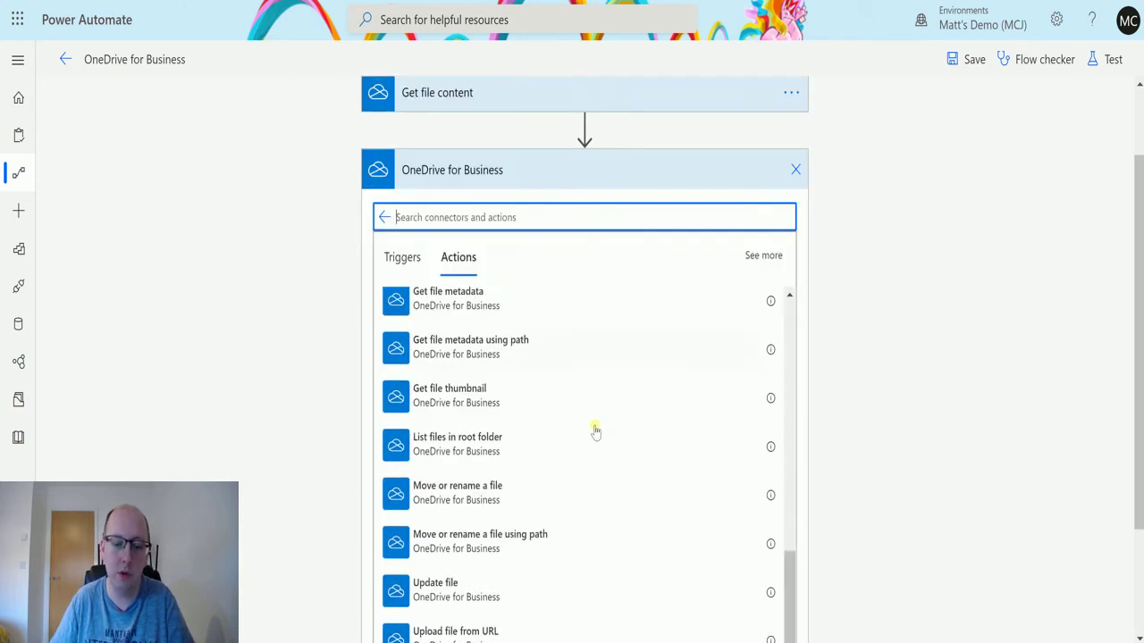
left_click(468, 442)
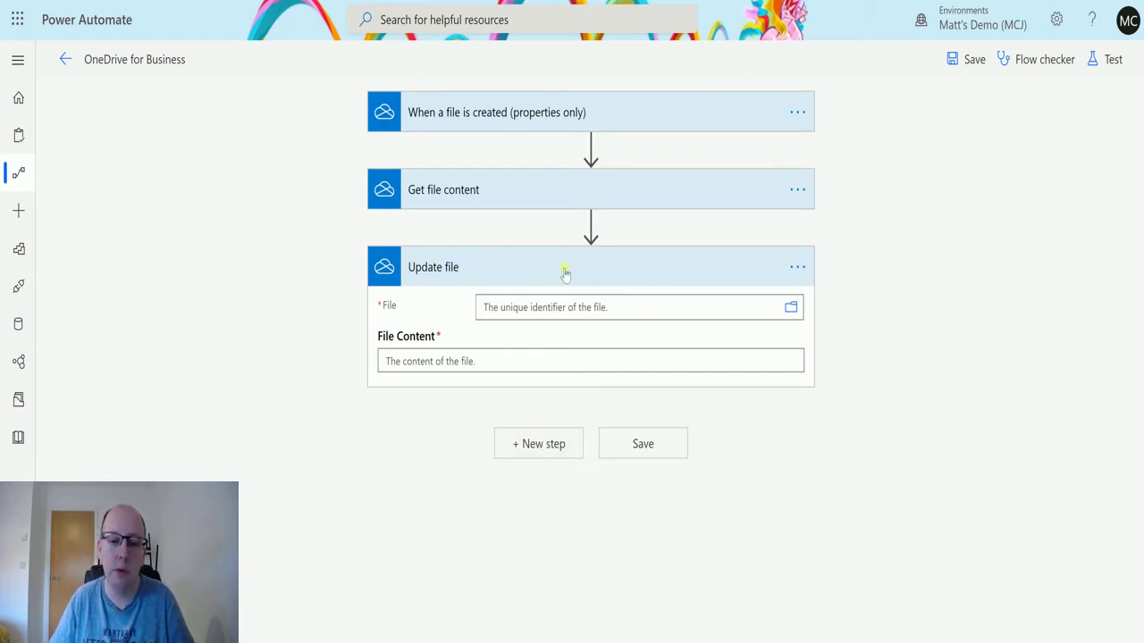
Browse Update file's File picker into Root > PowerAutomate to list its files.
left_click(792, 309)
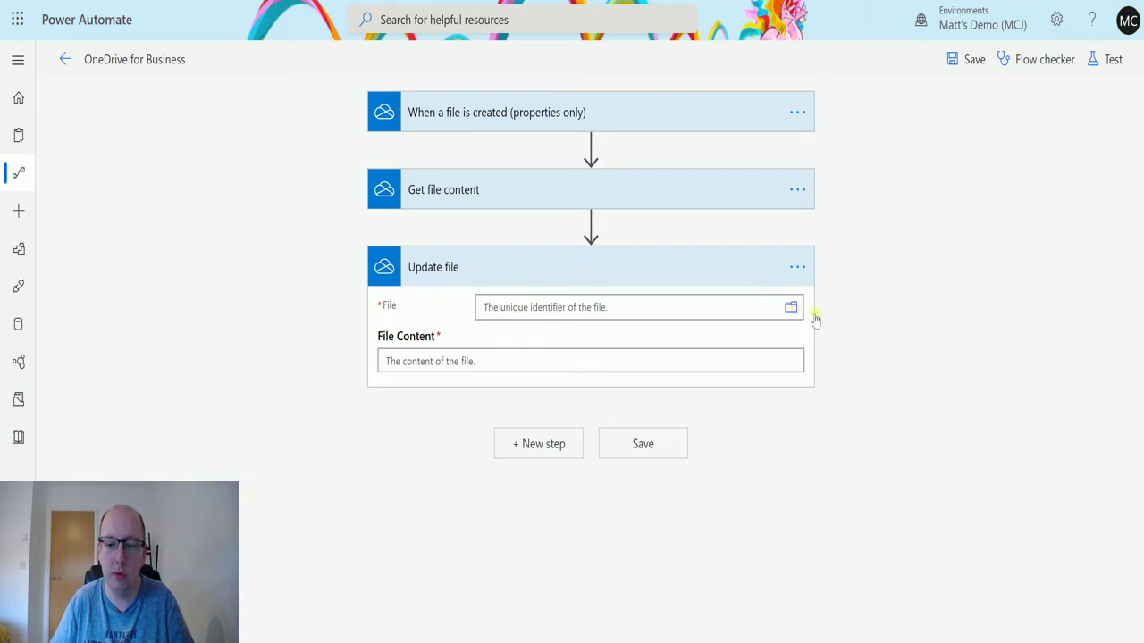
left_click(1023, 357)
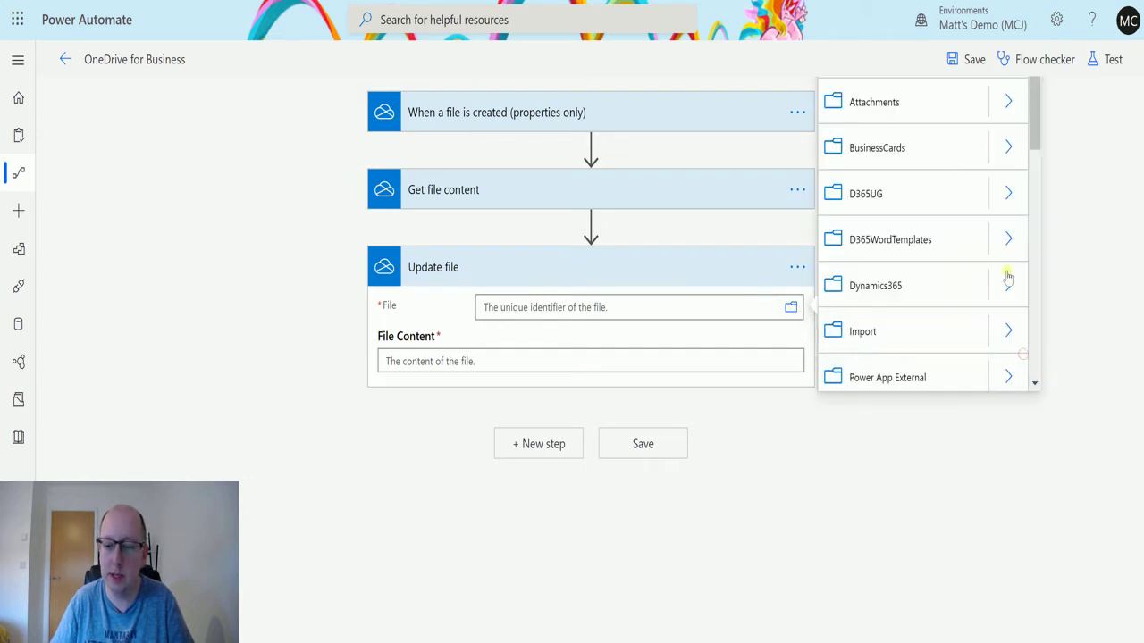
scroll(1008, 284, "down", 1)
scroll(1007, 286, "down", 1)
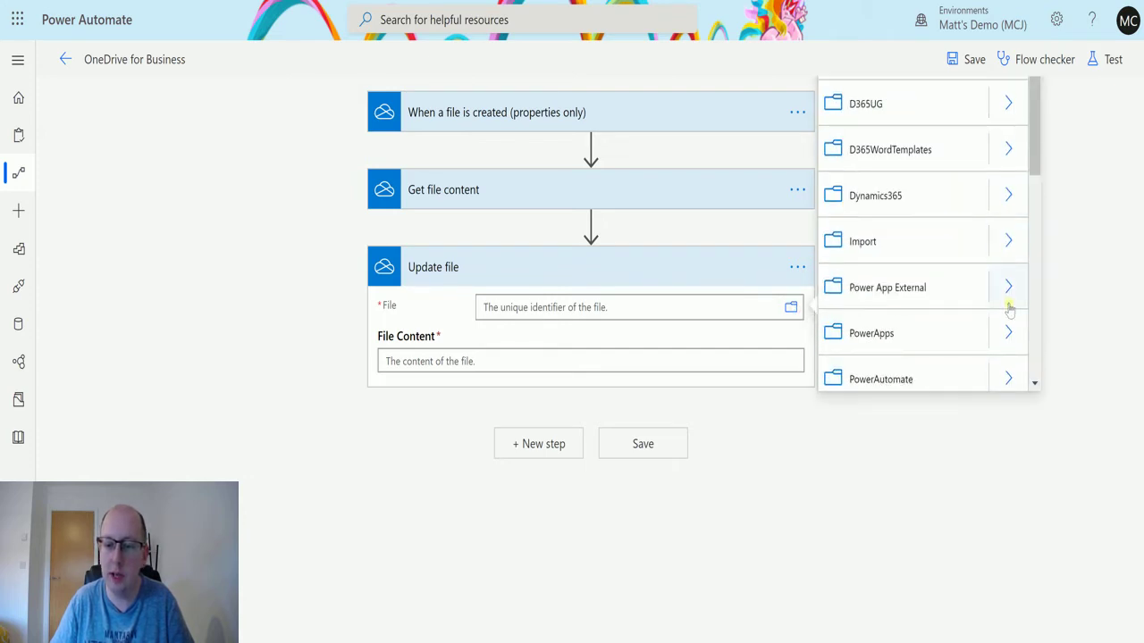
scroll(1011, 335, "down", 2)
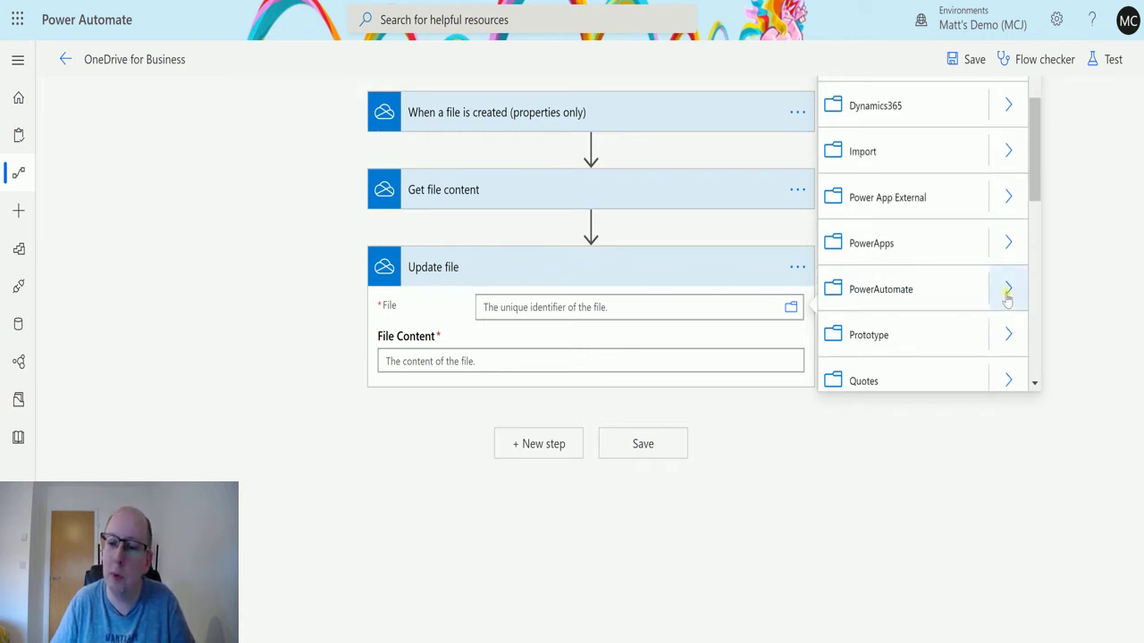
left_click(1007, 295)
scroll(957, 189, "up", 3)
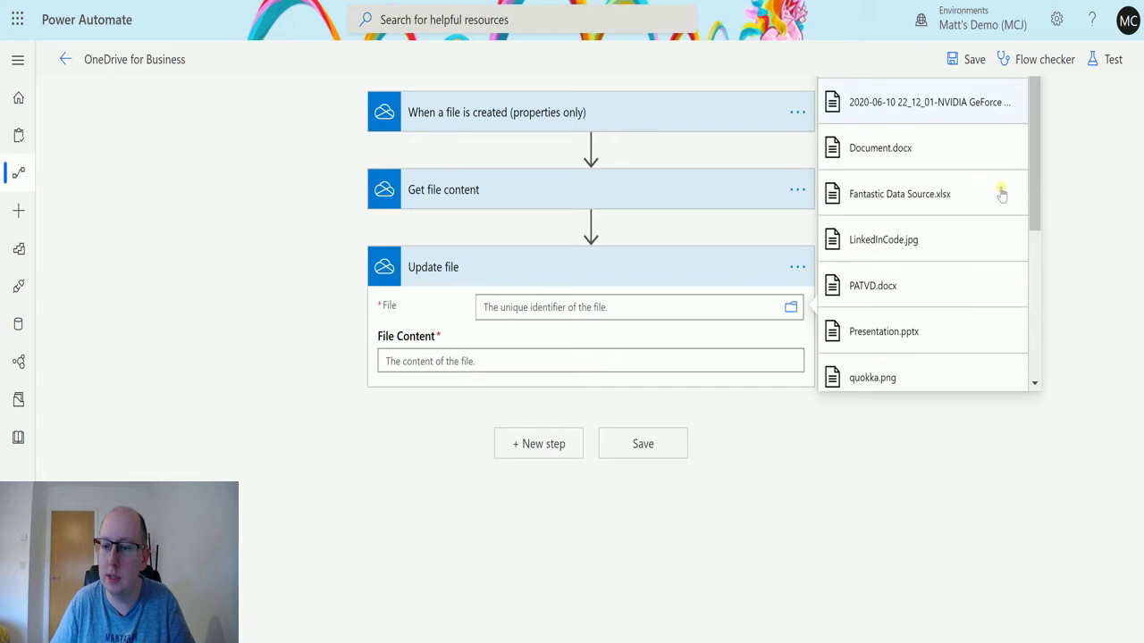
mouse_move(1034, 148)
left_mouse_down()
mouse_move(1034, 436)
mouse_move(1035, 170)
left_mouse_up()
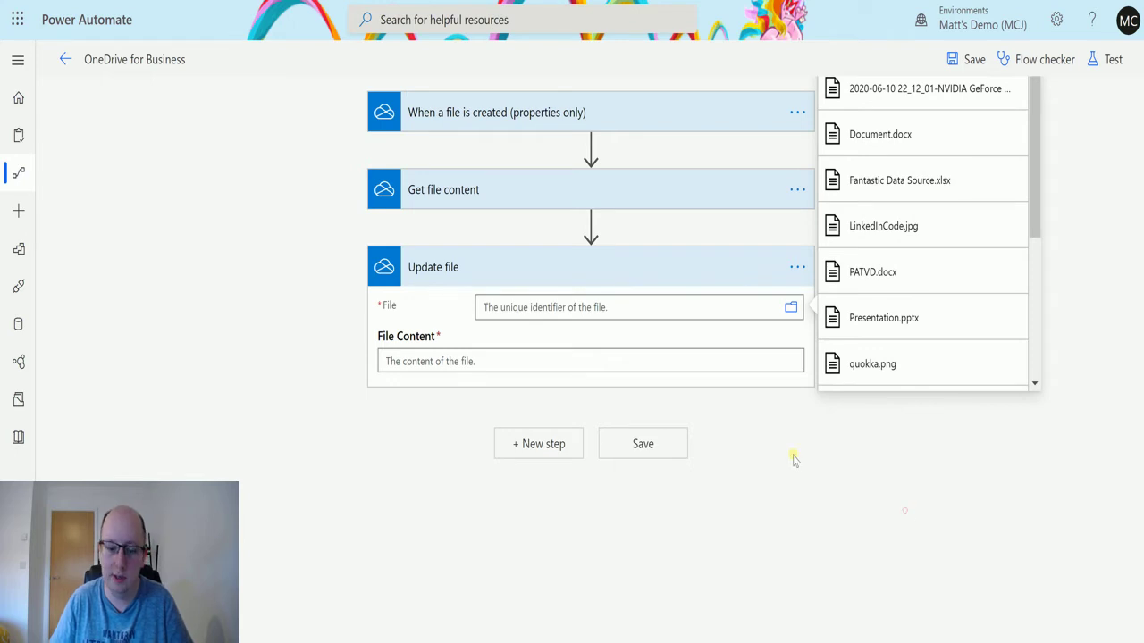
Browse for Update file's File, backing out of the PowerApps folder while staying on the flow.
left_click(686, 362)
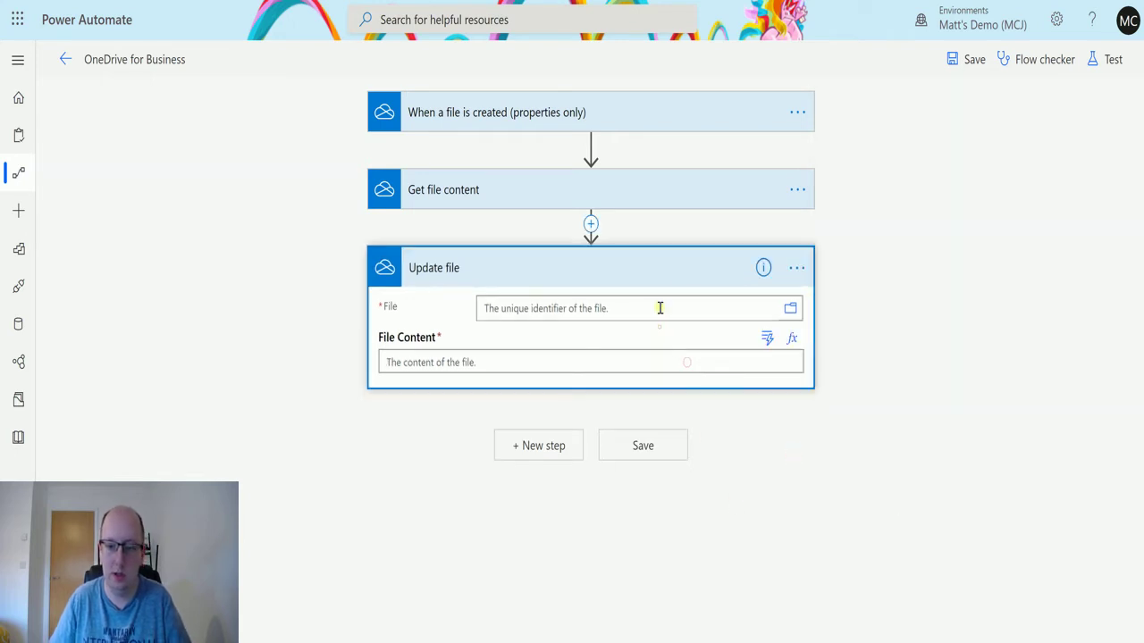
left_click(790, 309)
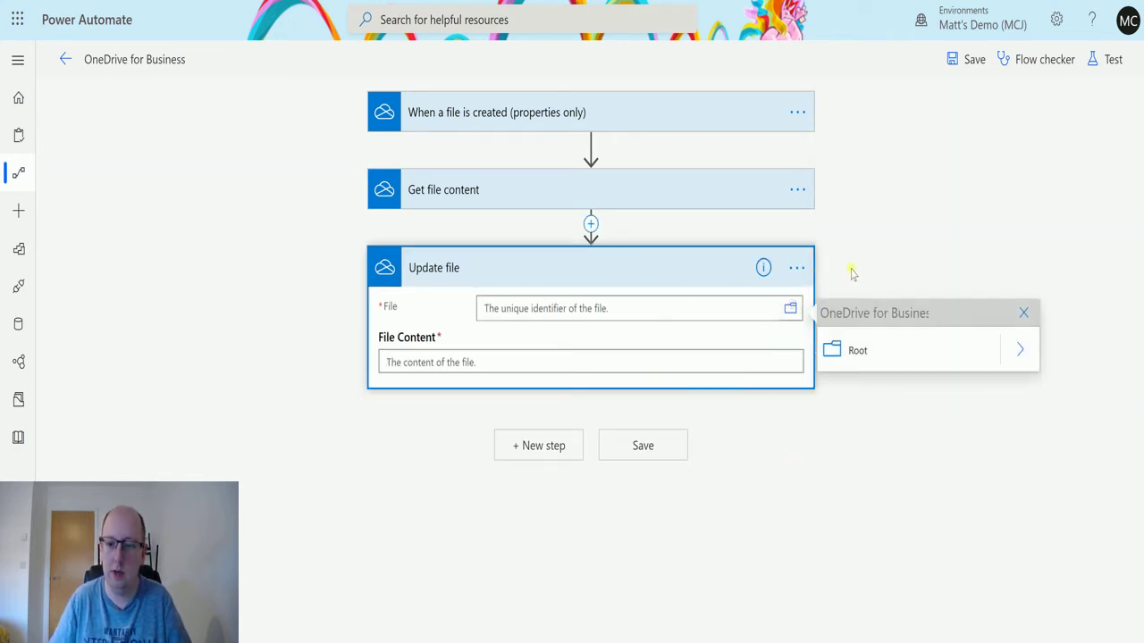
left_click(1019, 349)
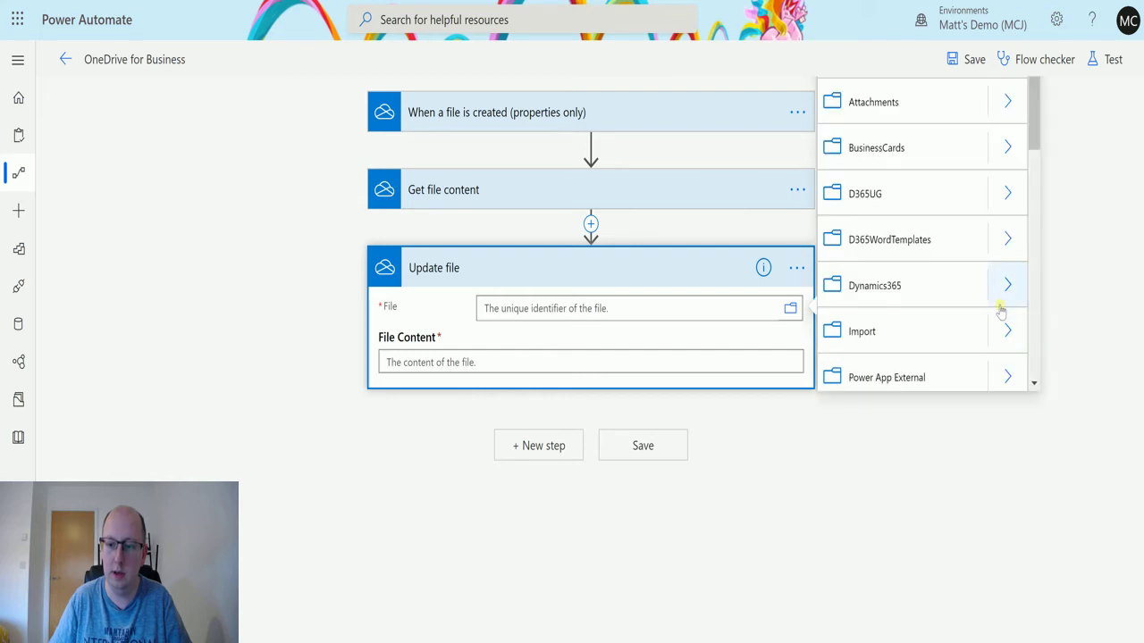
scroll(1001, 308, "down", 2)
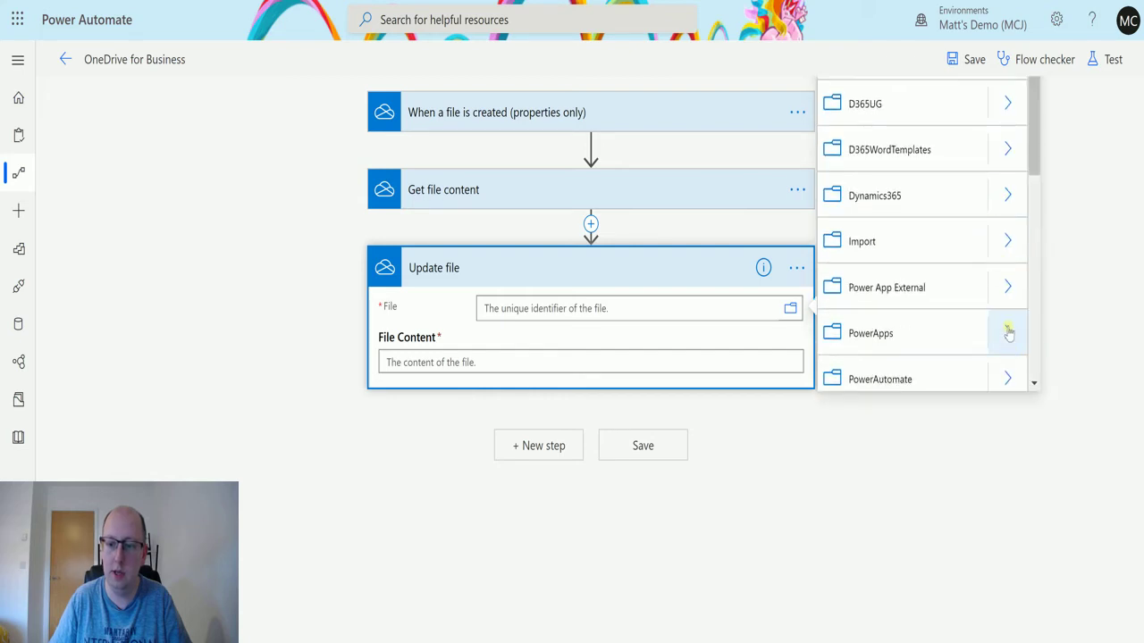
left_click(1008, 333)
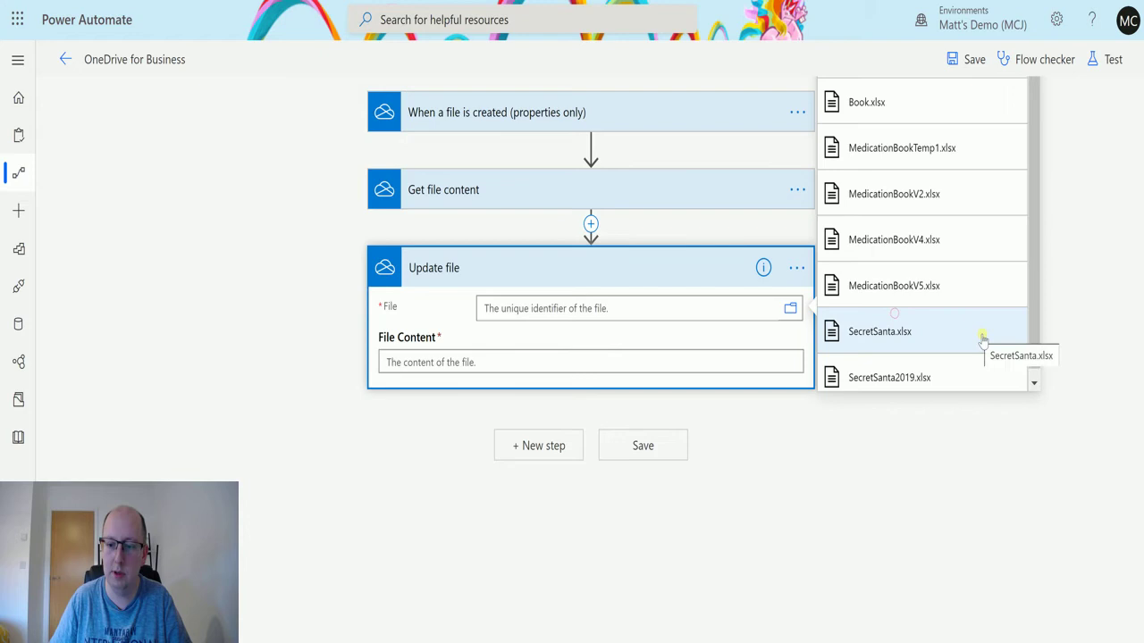
key("alt+Left")
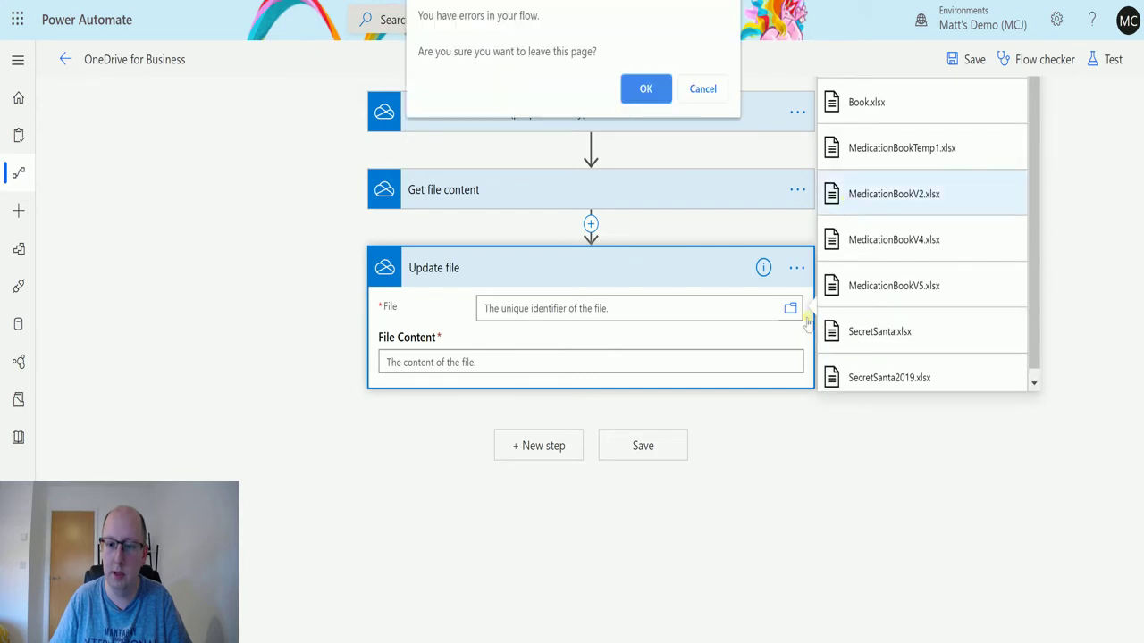
left_click(702, 86)
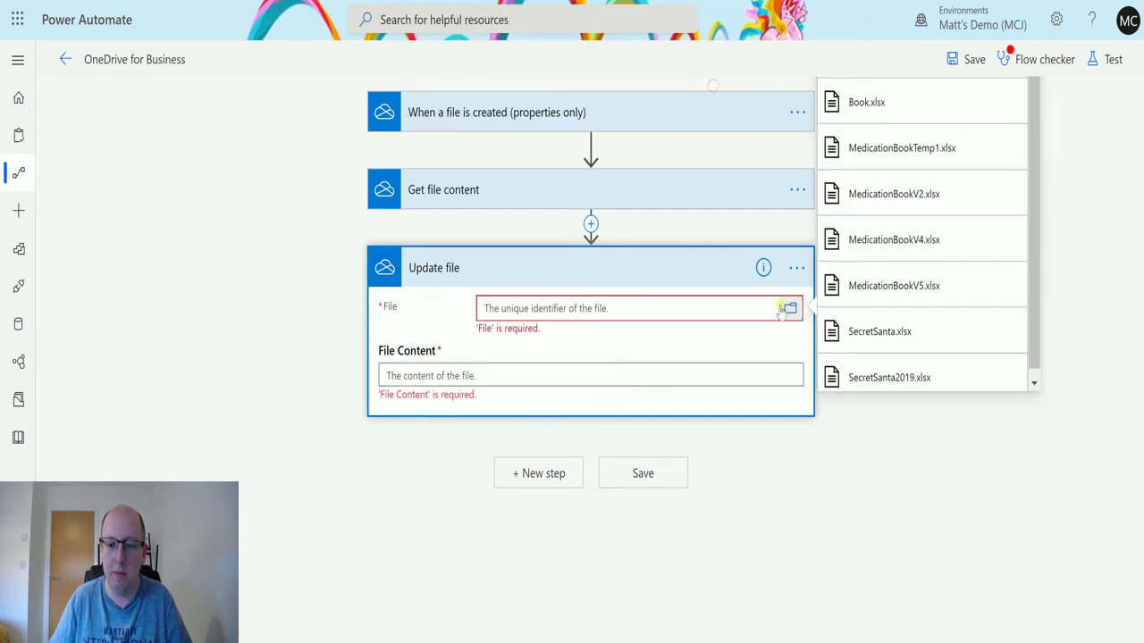
left_click(783, 309)
left_click(739, 313)
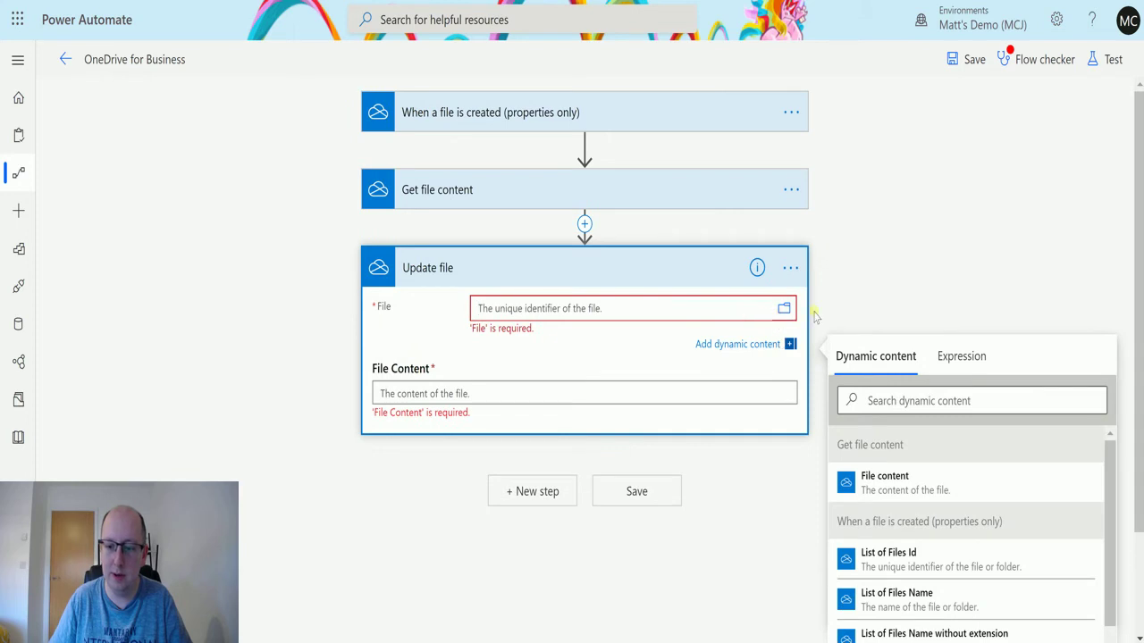
left_click(784, 308)
left_click(1002, 333)
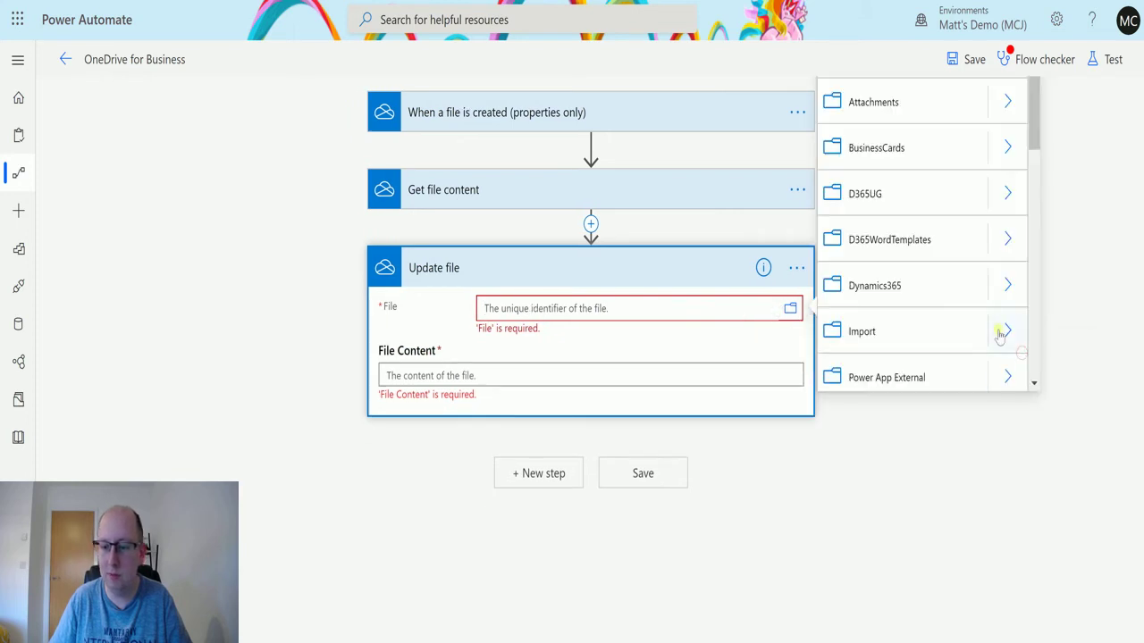
scroll(1001, 334, "down", 1)
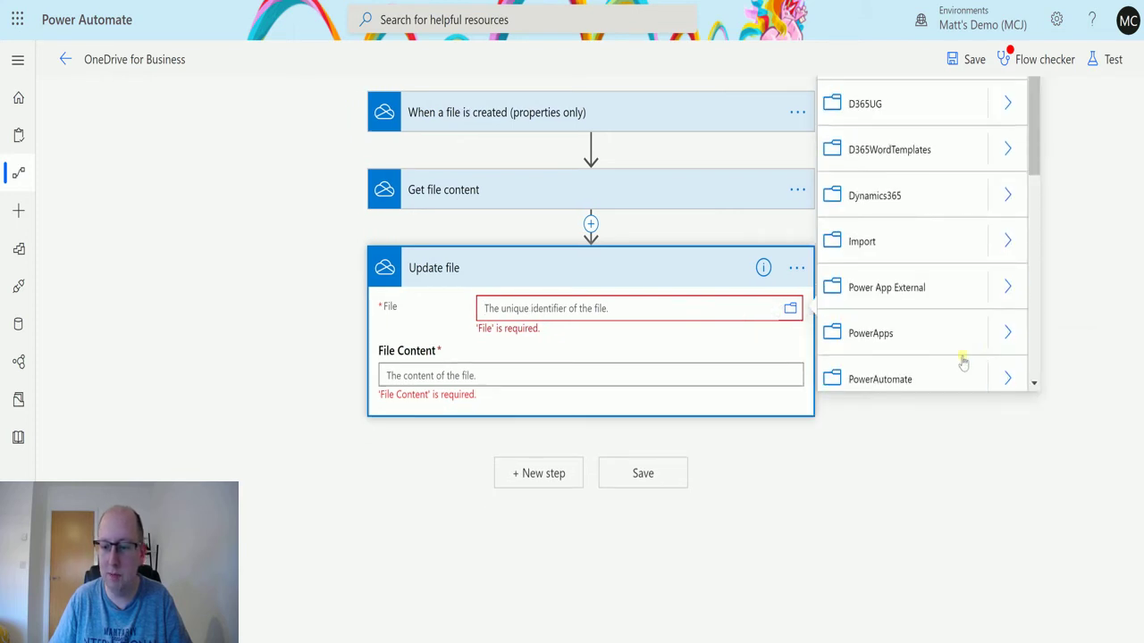
left_click(1006, 380)
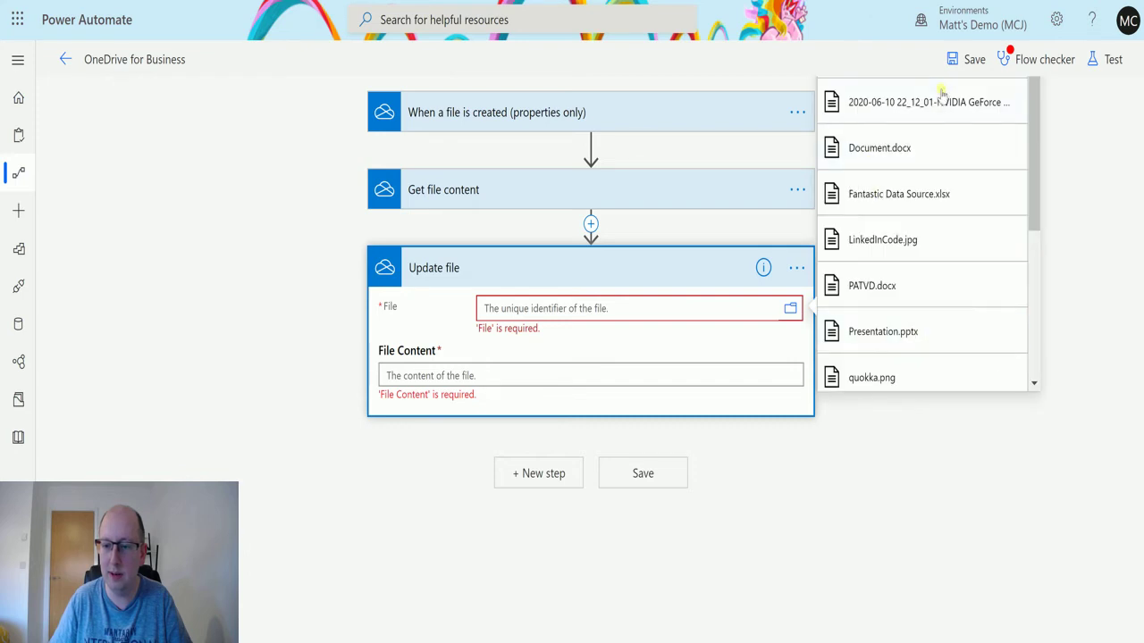
scroll(947, 268, "down", 3)
scroll(969, 268, "up", 3)
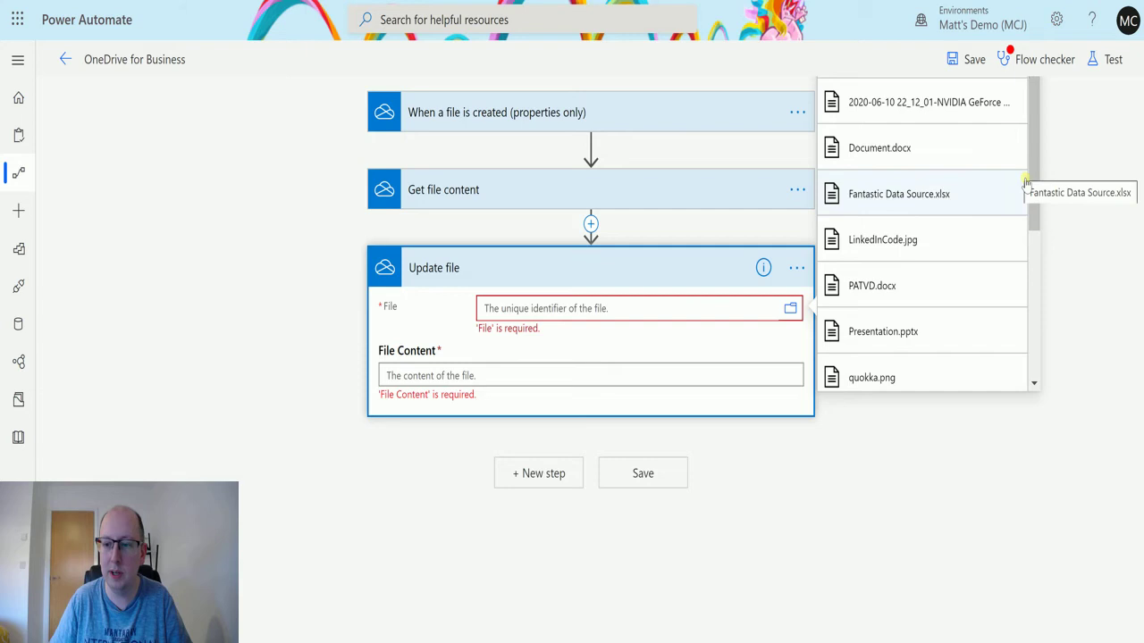
left_click(824, 85)
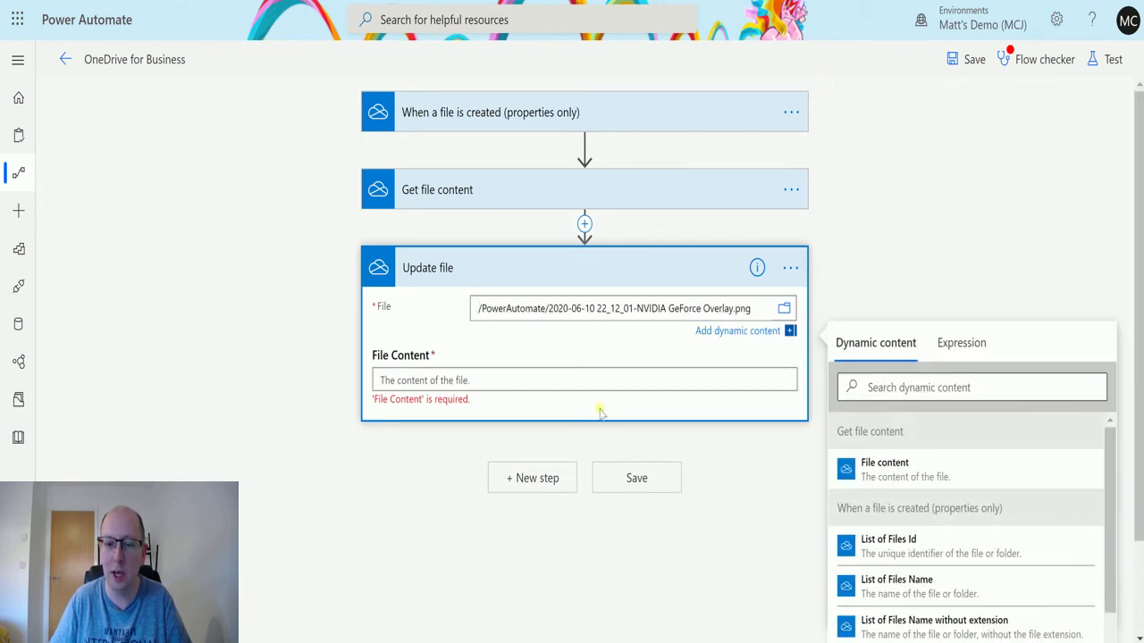
Clear the Update file File path and start typing '/Pow' manually.
left_click_drag(548, 308, 759, 311)
key("ctrl+x")
key("ctrl+z")
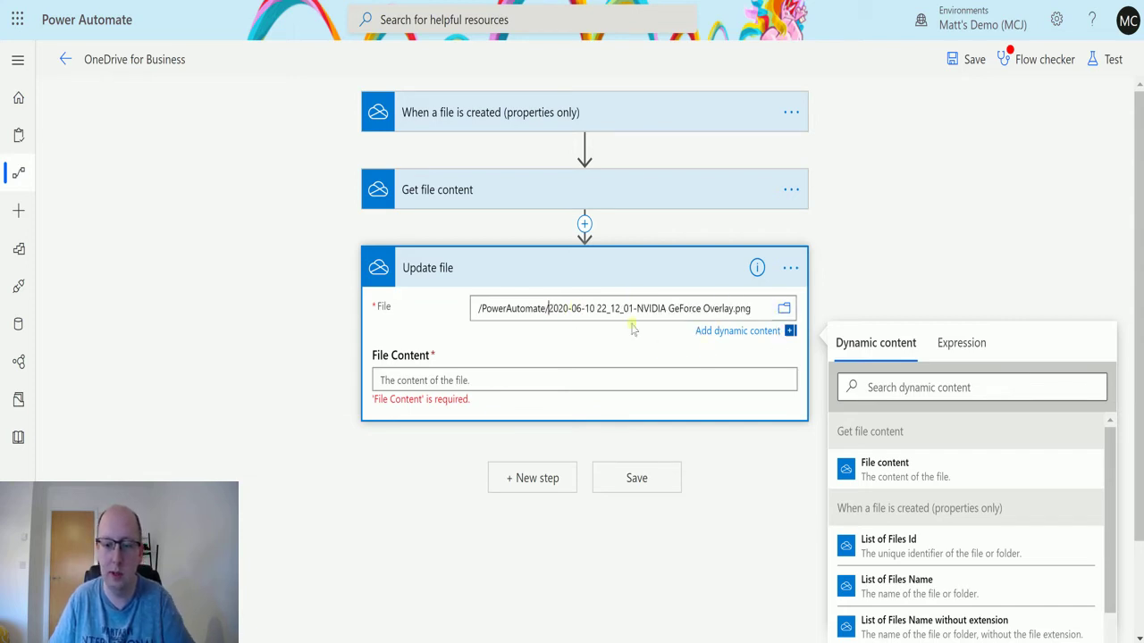
left_click(753, 308)
key("shift+Left")
key("shift+Left")
key("shift+Left")
key("ctrl+a")
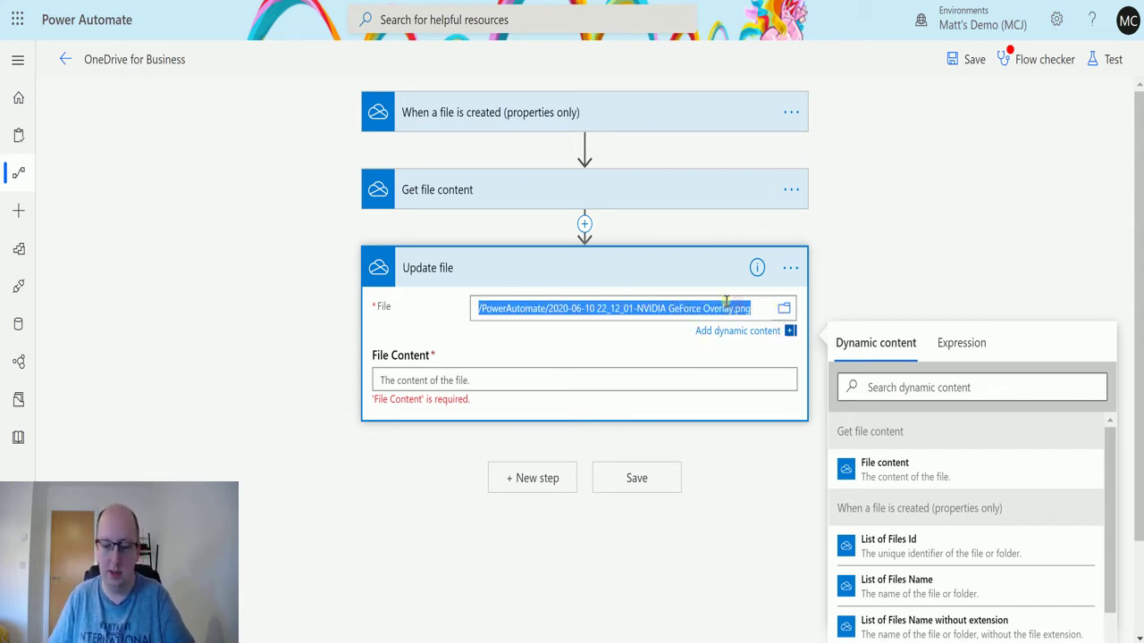
key("BackSpace")
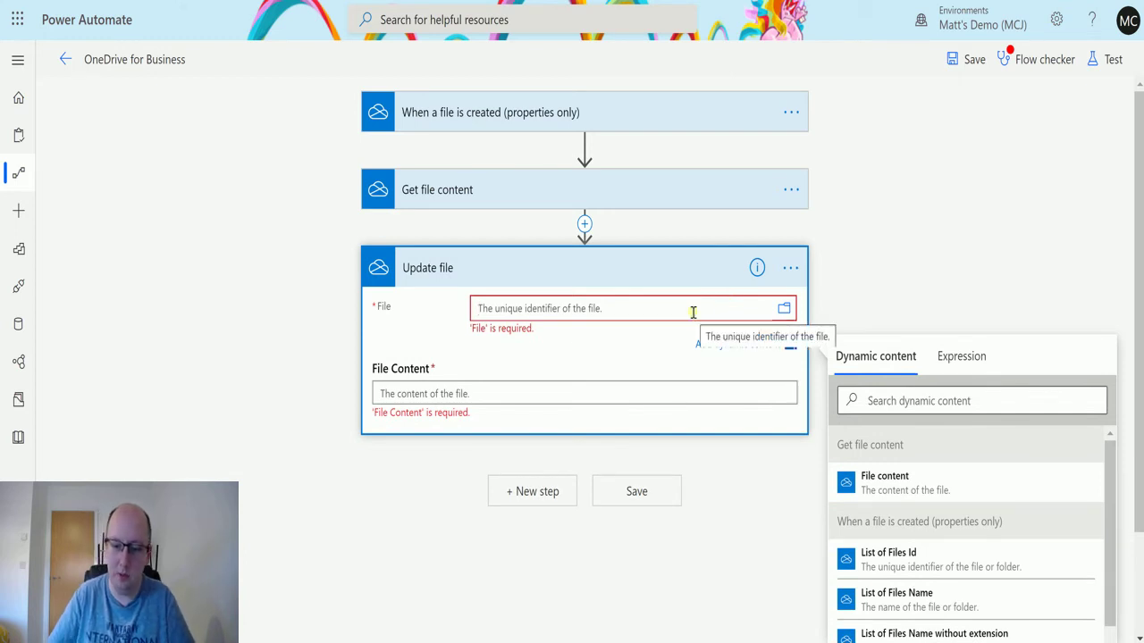
type("/Pow")
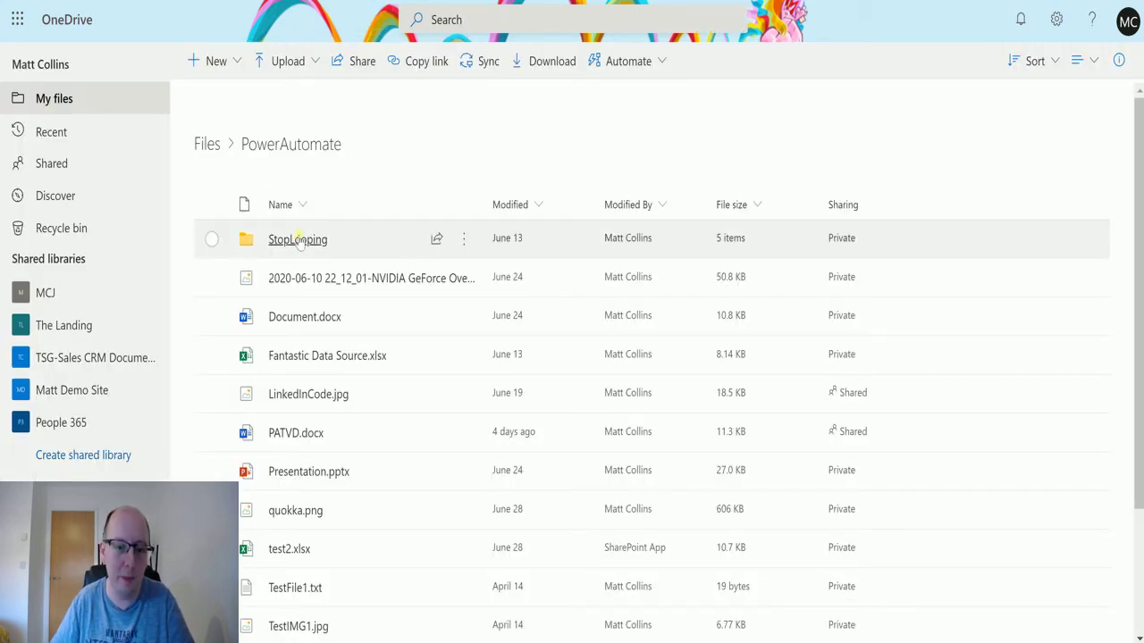
Complete the File path as /PowerAutomate/StopLooping/TestCopyFromPath.docx using the document name from Word.
left_click(301, 237)
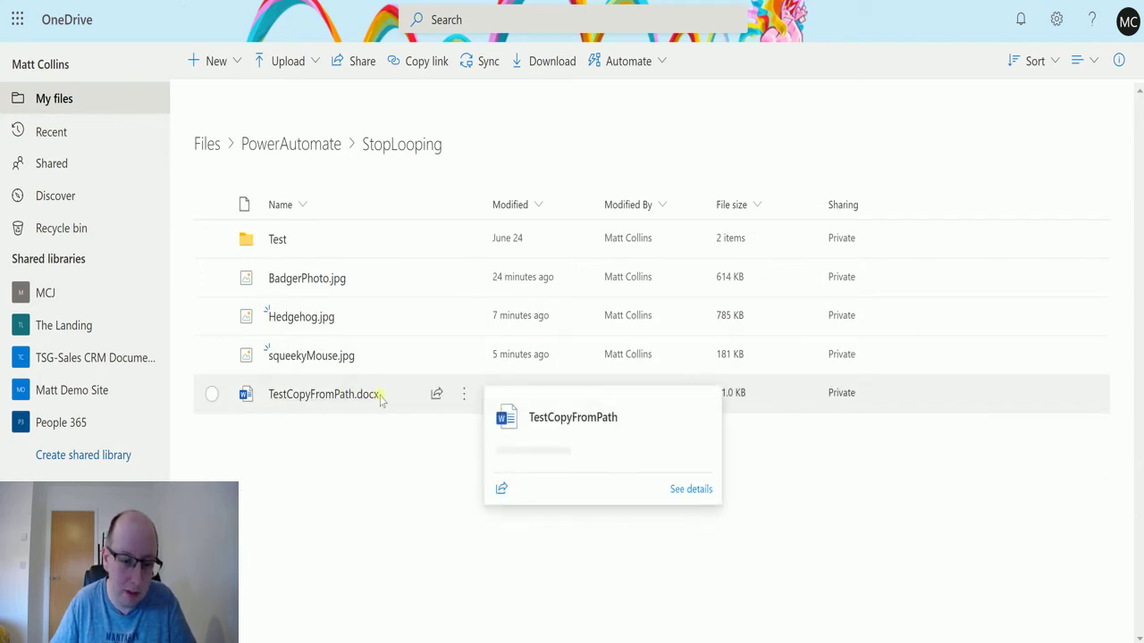
left_click(323, 402)
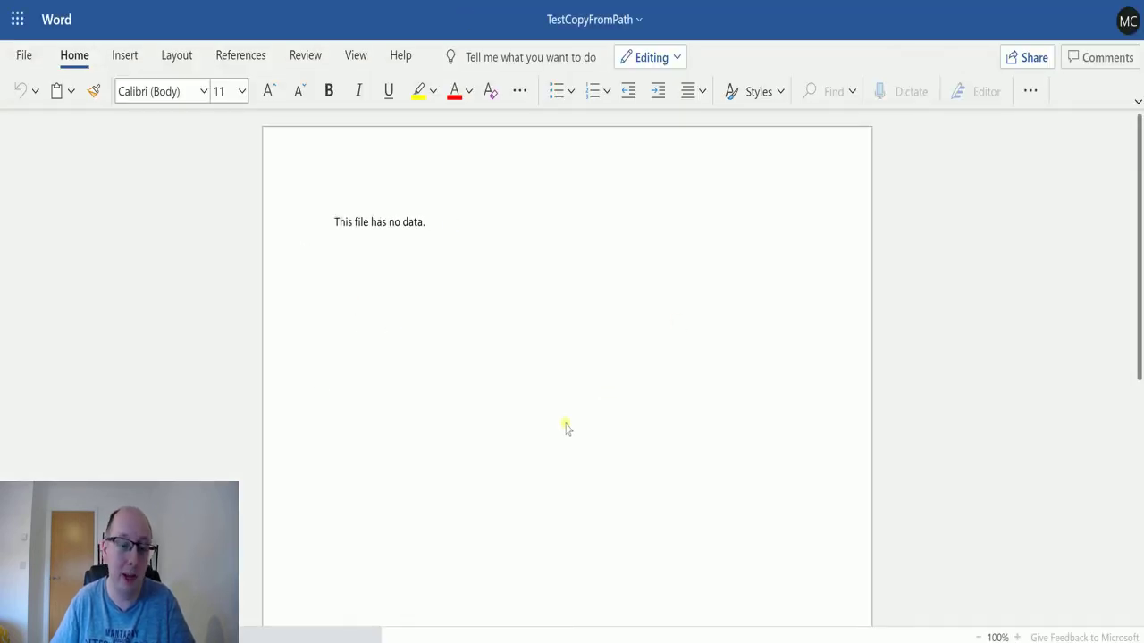
left_click(590, 22)
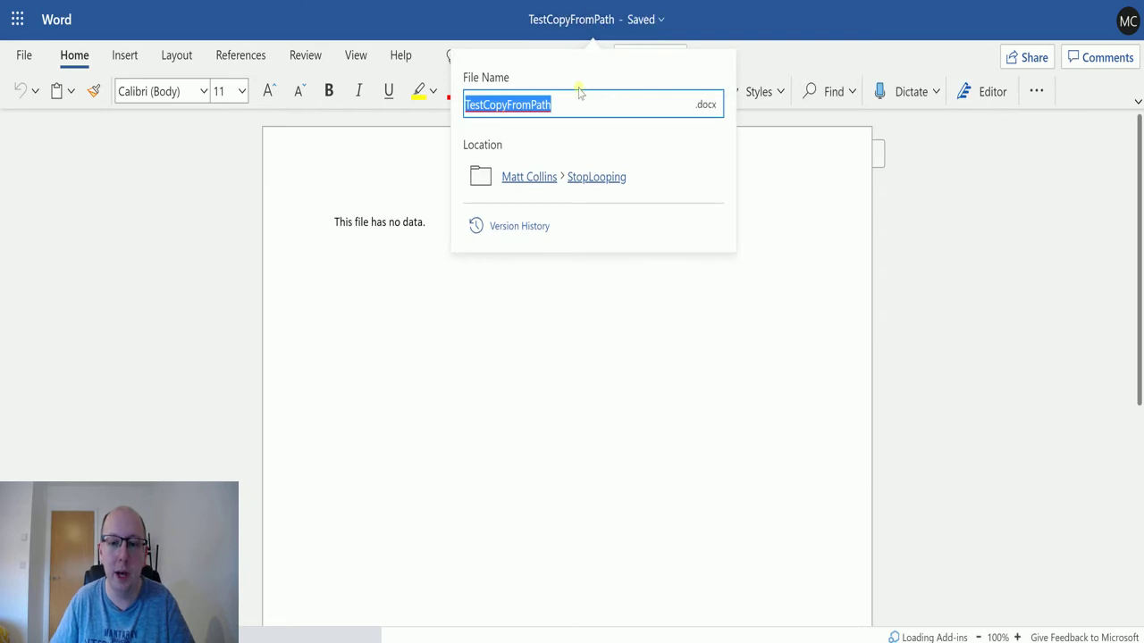
key("Escape")
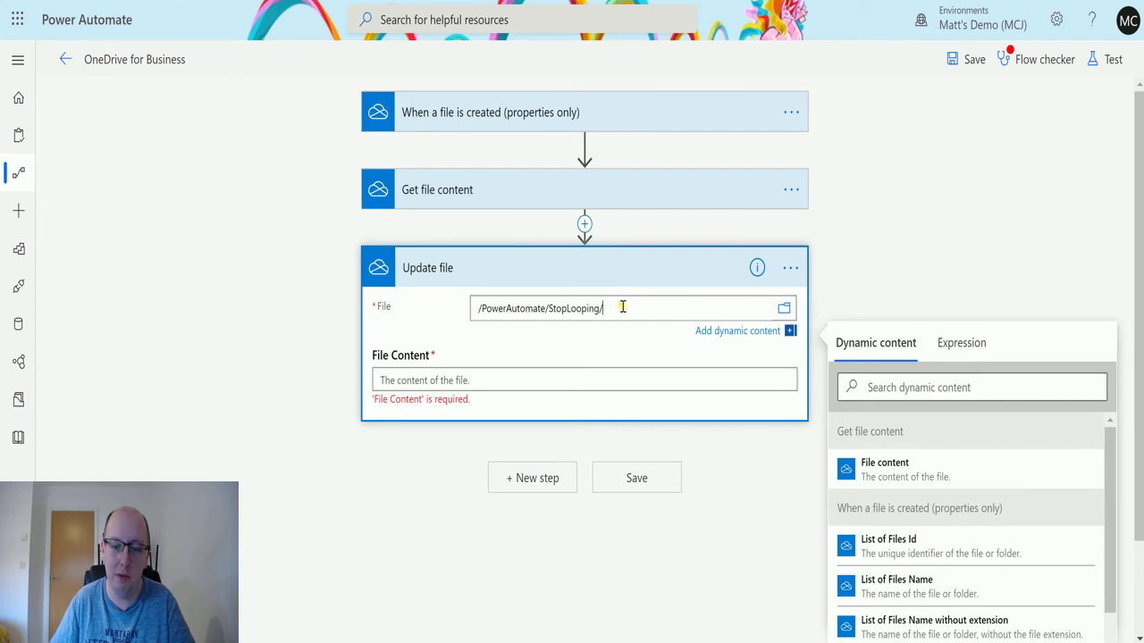
key("ctrl+v")
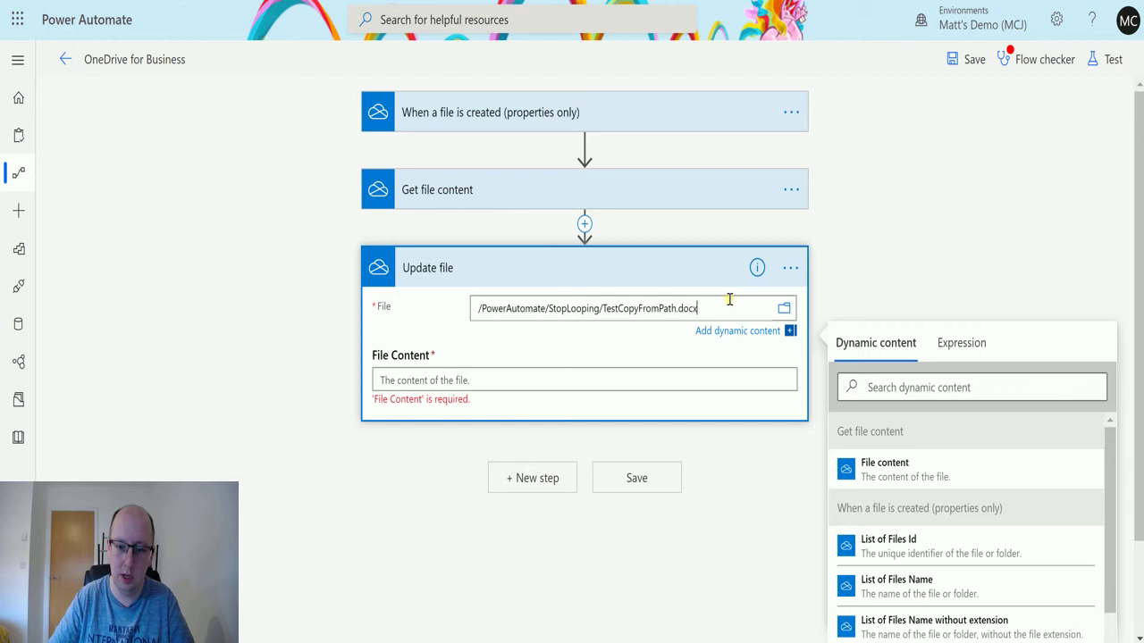
Set Update file's File Content to Get file content's File content, then return to OneDrive.
left_click(628, 380)
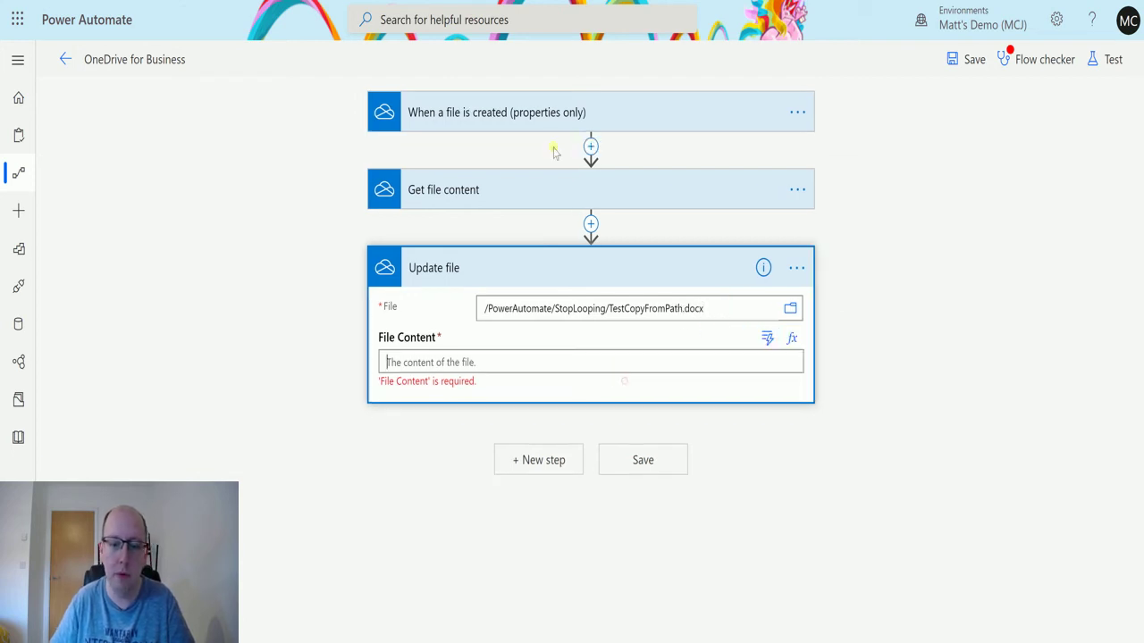
left_click(498, 367)
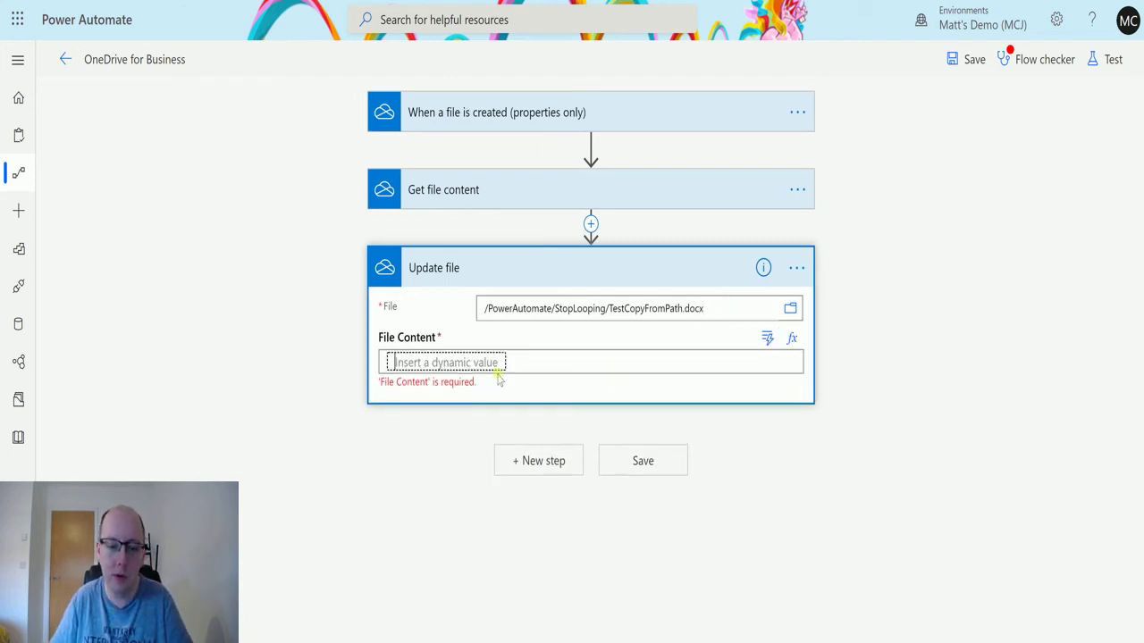
left_click(437, 529)
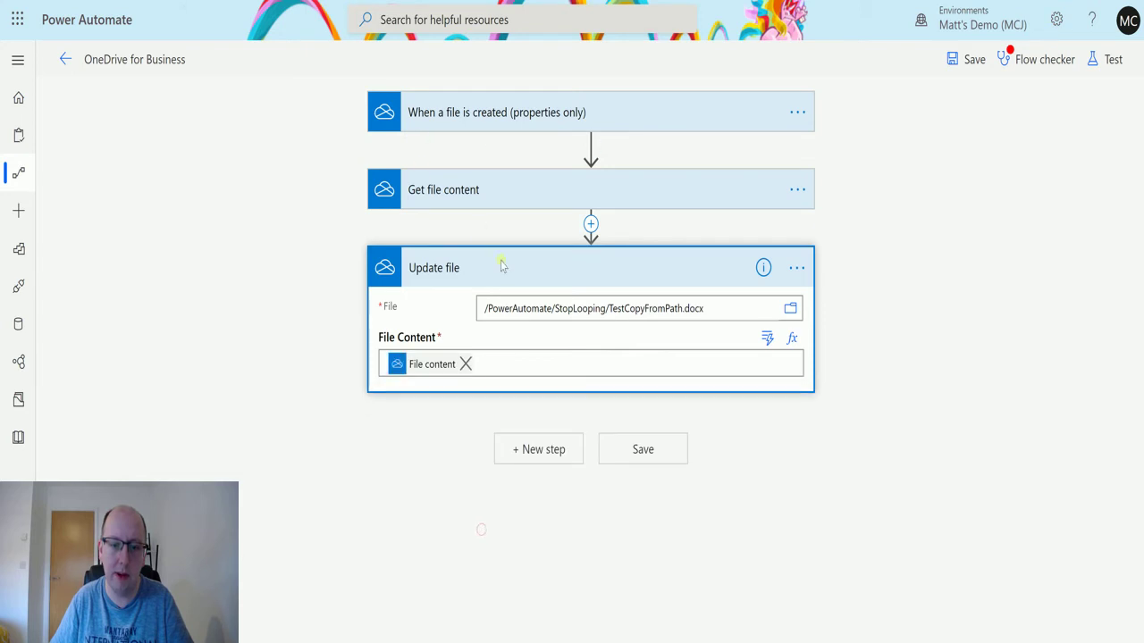
key("alt+Tab")
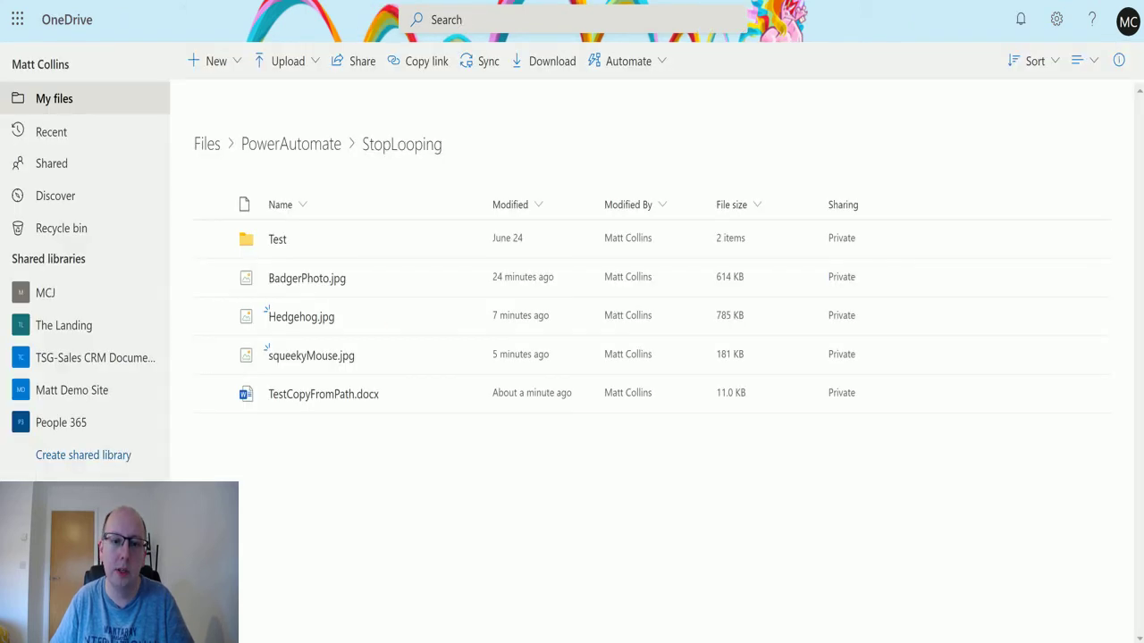
Go up to OneDrive's PowerAutomate folder and scroll through its files.
left_click(315, 156)
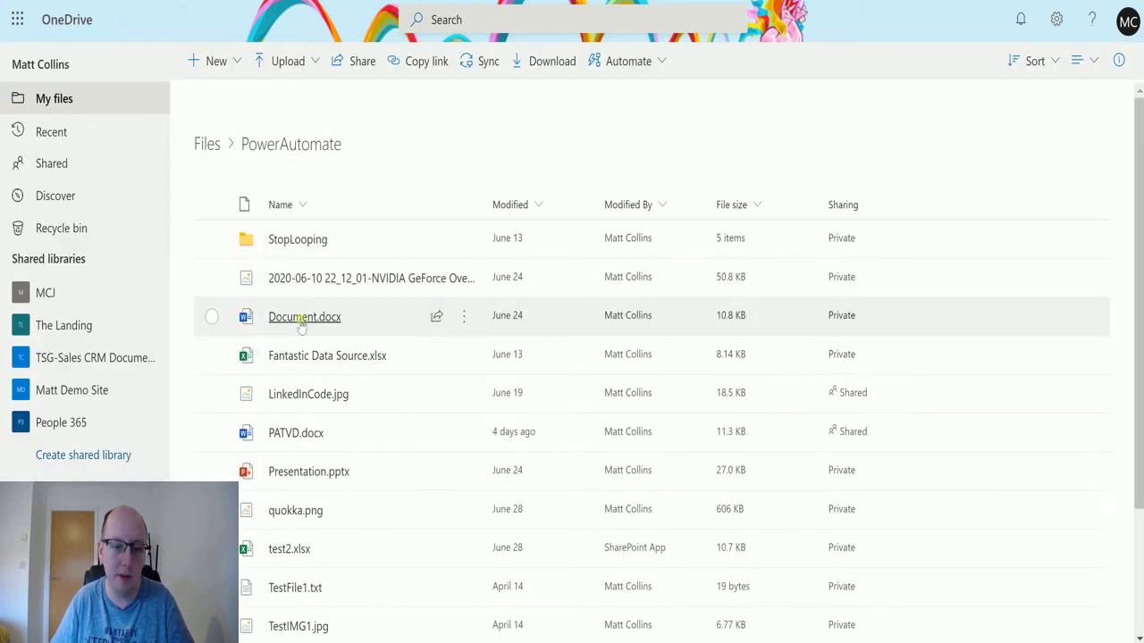
scroll(350, 398, "down", 2)
scroll(349, 433, "up", 1)
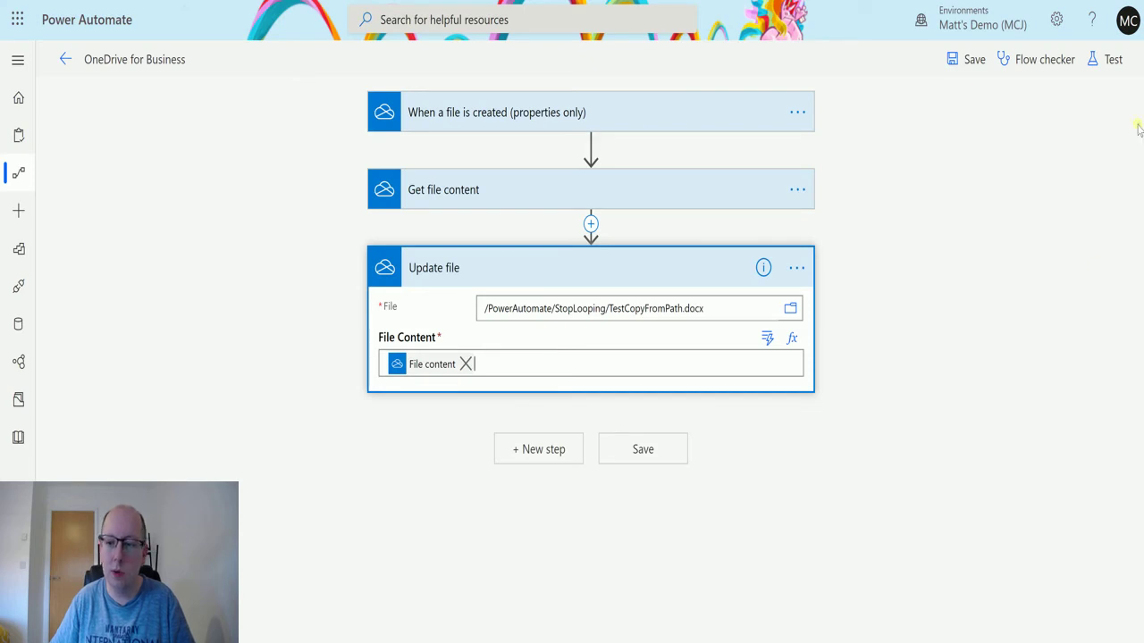
Save and test the flow using the latest successful run's data.
left_click(1106, 61)
left_click(943, 184)
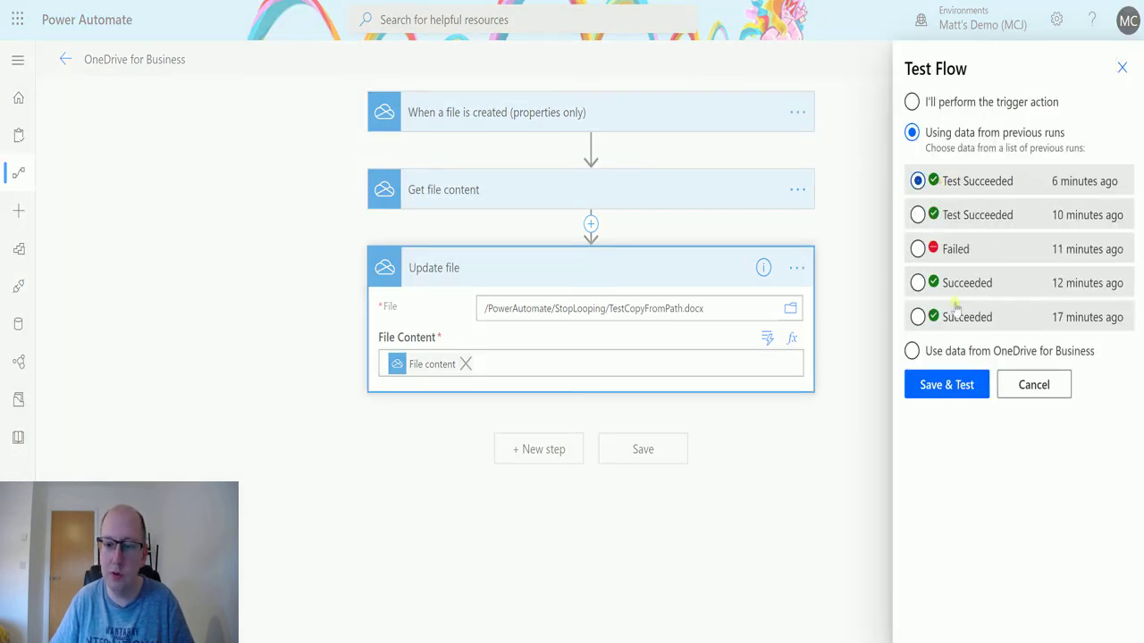
left_click(945, 384)
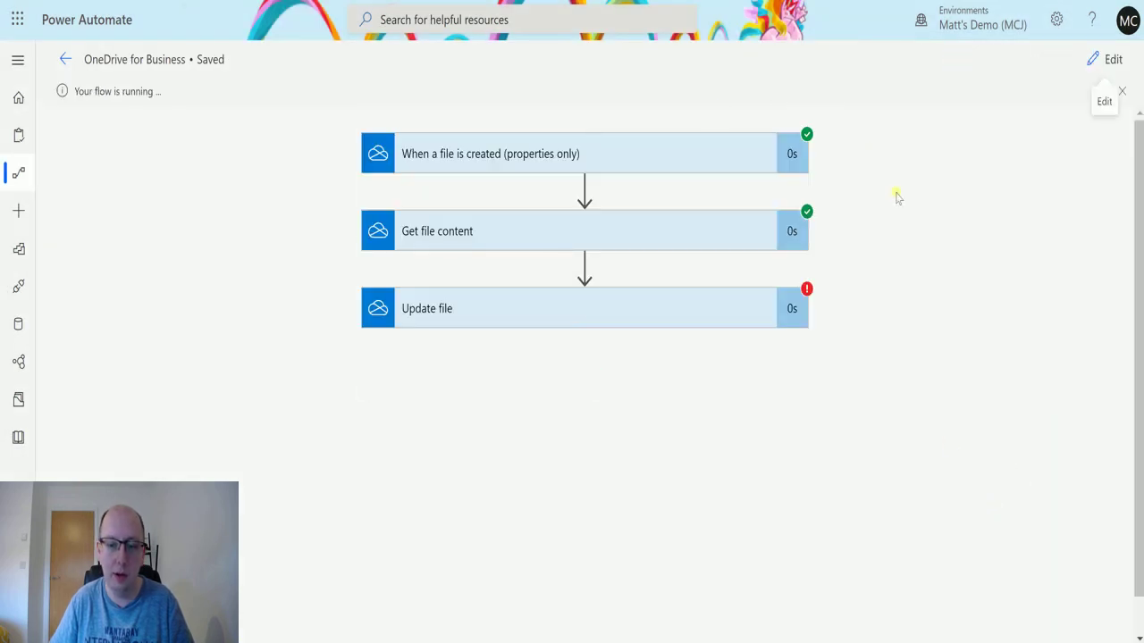
Expand the failed Update file step and read its 400 BadRequest invalid file id error.
left_click(740, 309)
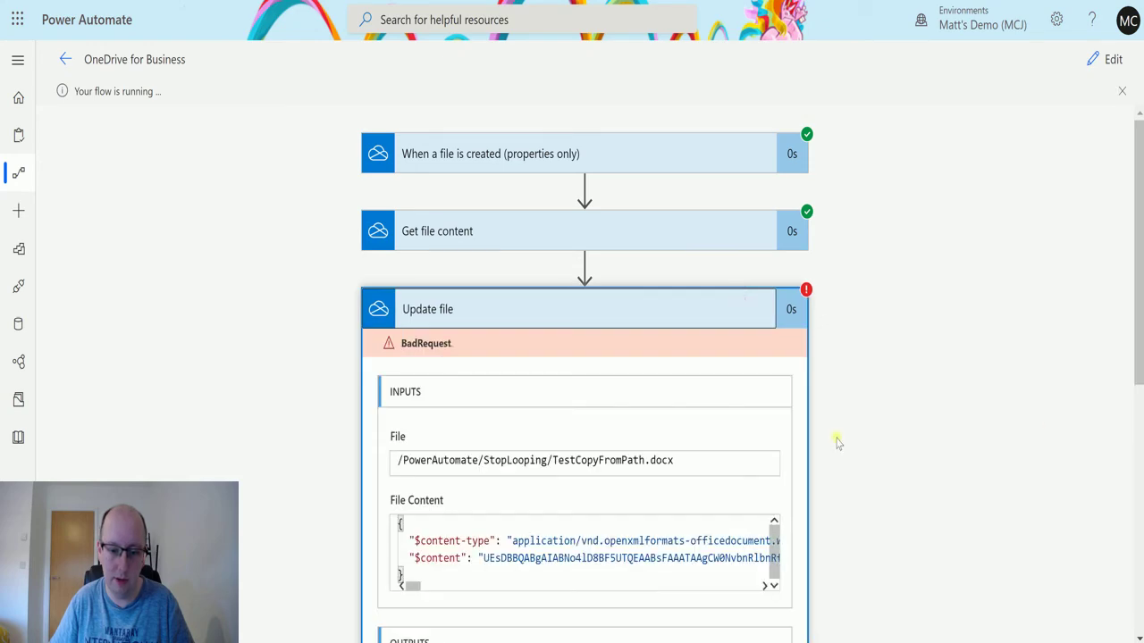
scroll(831, 438, "down", 3)
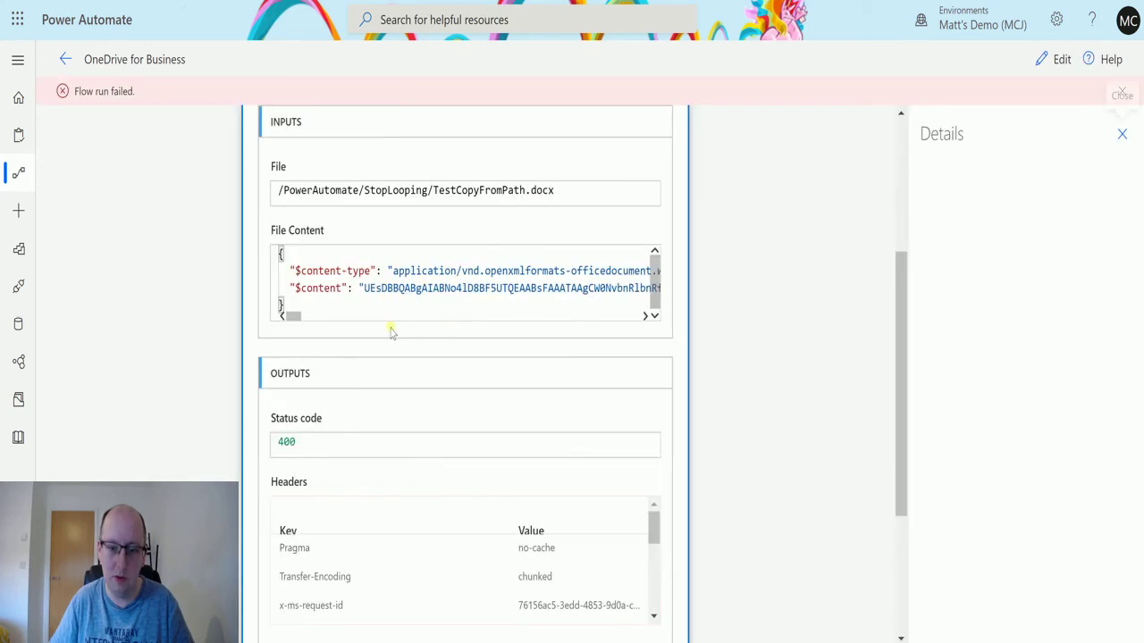
scroll(528, 321, "down", 2)
scroll(576, 324, "down", 1)
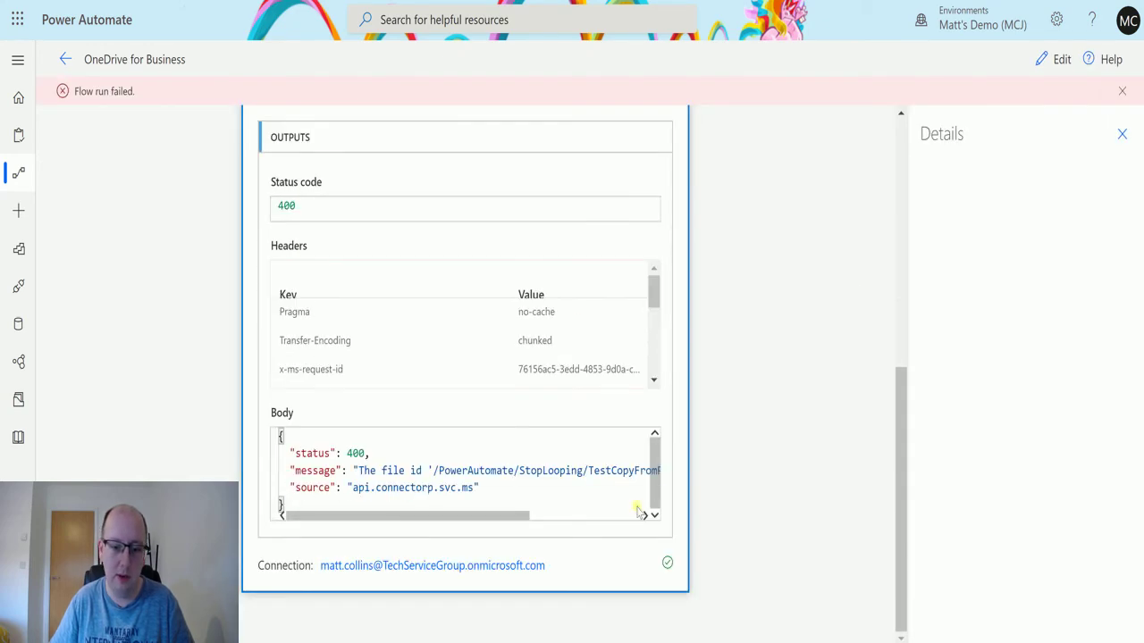
left_click_drag(493, 516, 336, 518)
scroll(623, 410, "up", 1)
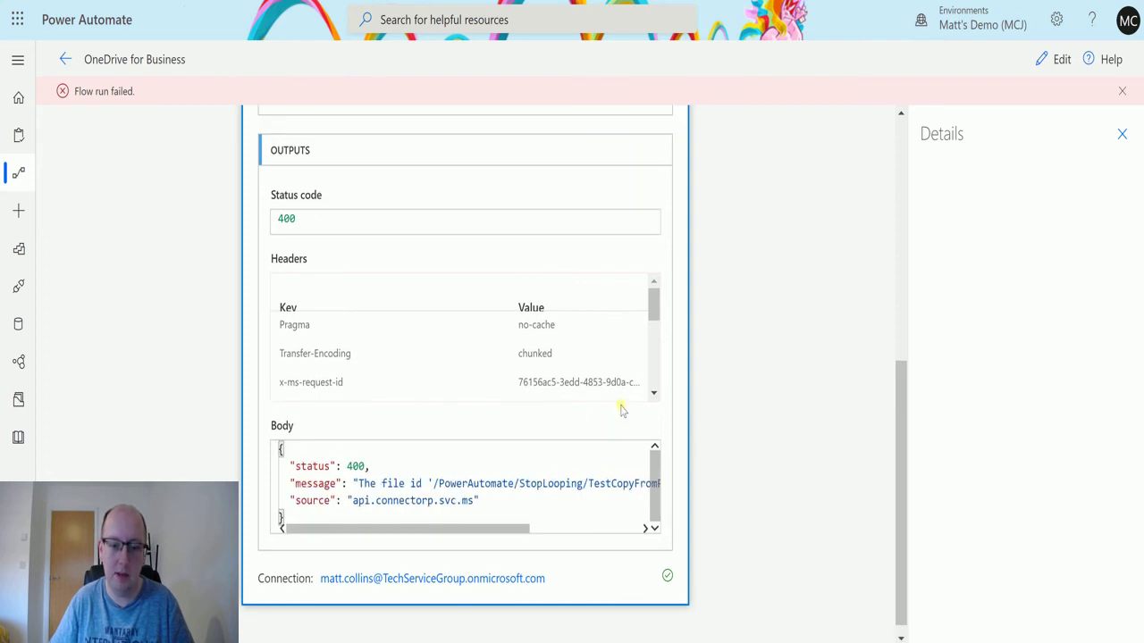
scroll(623, 410, "up", 10)
Reselect PowerAutomate/StopLooping/TestCopyFromPath.docx as the file to update and rerun the test.
left_click(1061, 58)
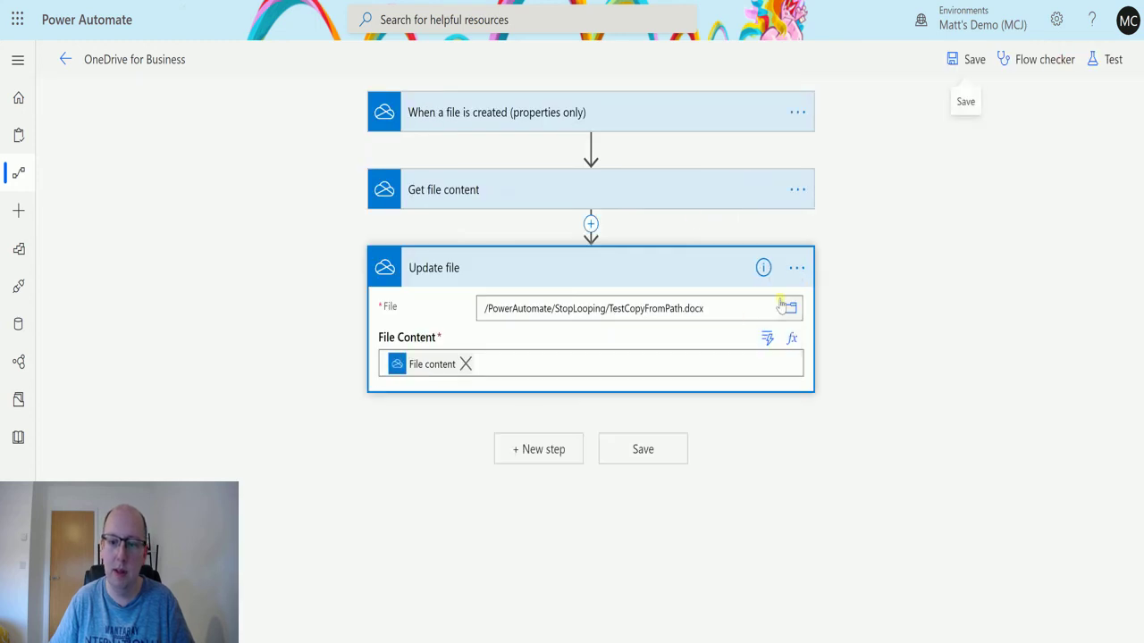
left_click(788, 307)
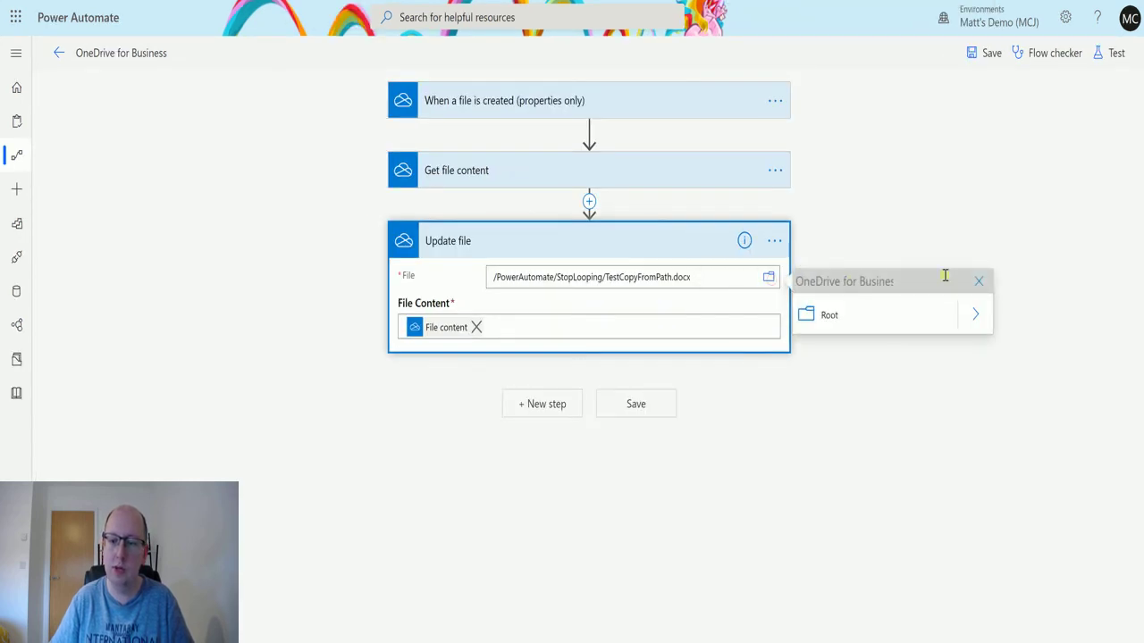
left_click(973, 313)
scroll(945, 572, "down", 1)
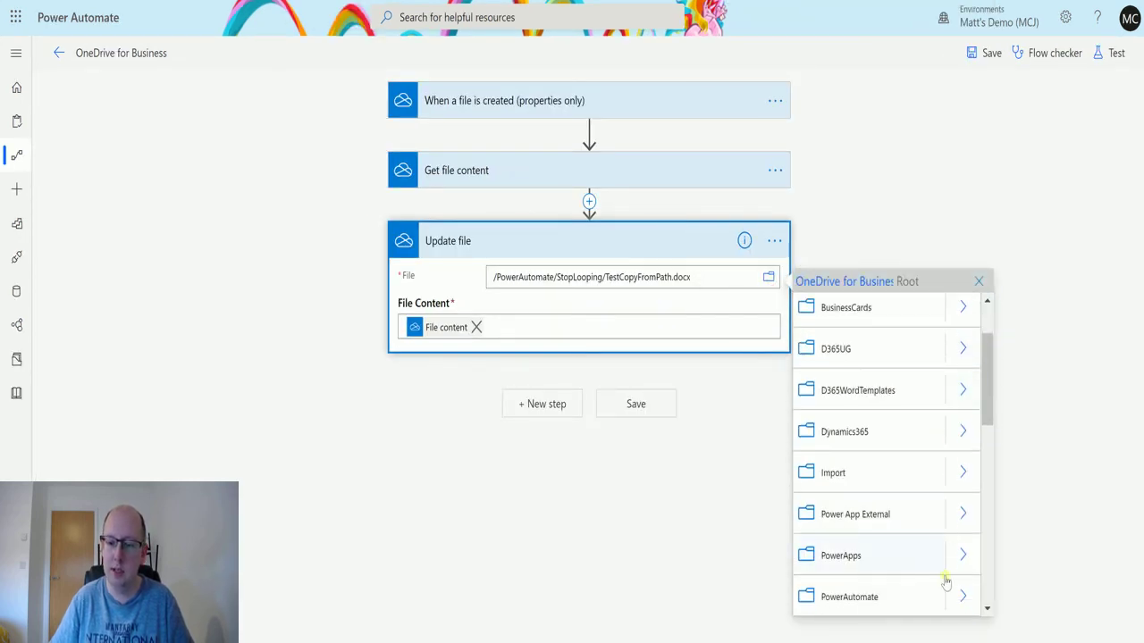
left_click(956, 597)
scroll(937, 396, "up", 2)
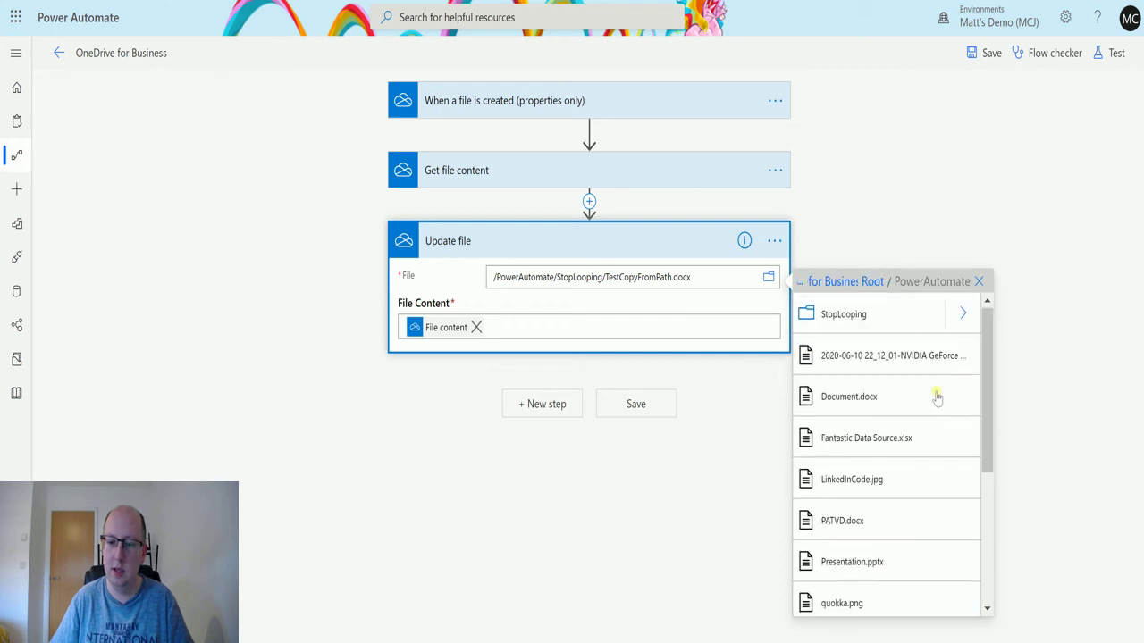
left_click(964, 314)
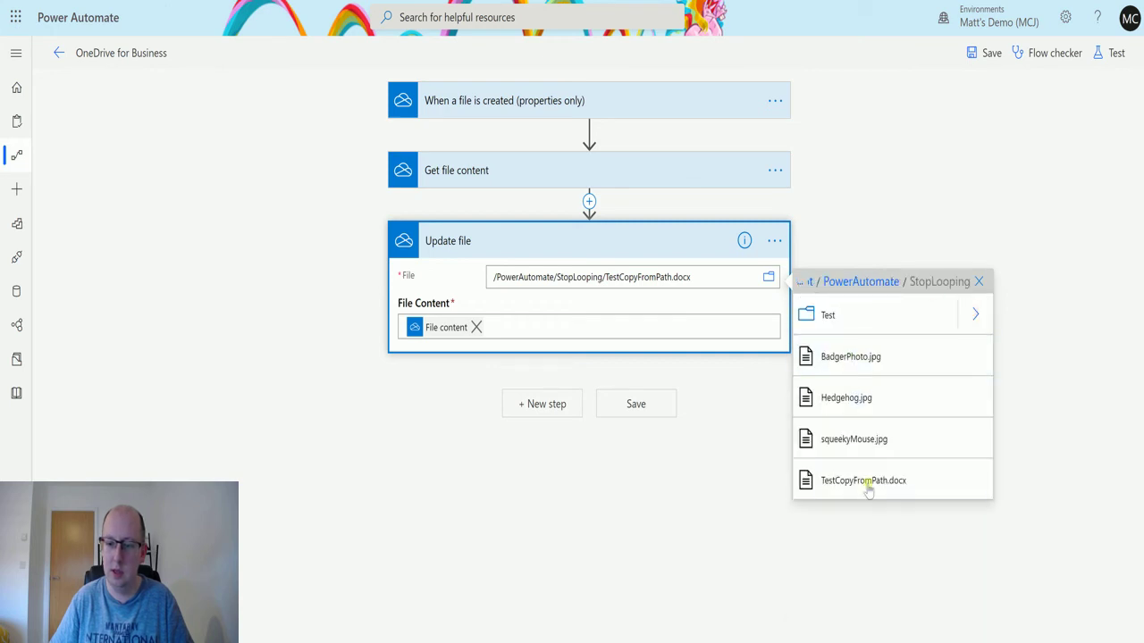
left_click(865, 483)
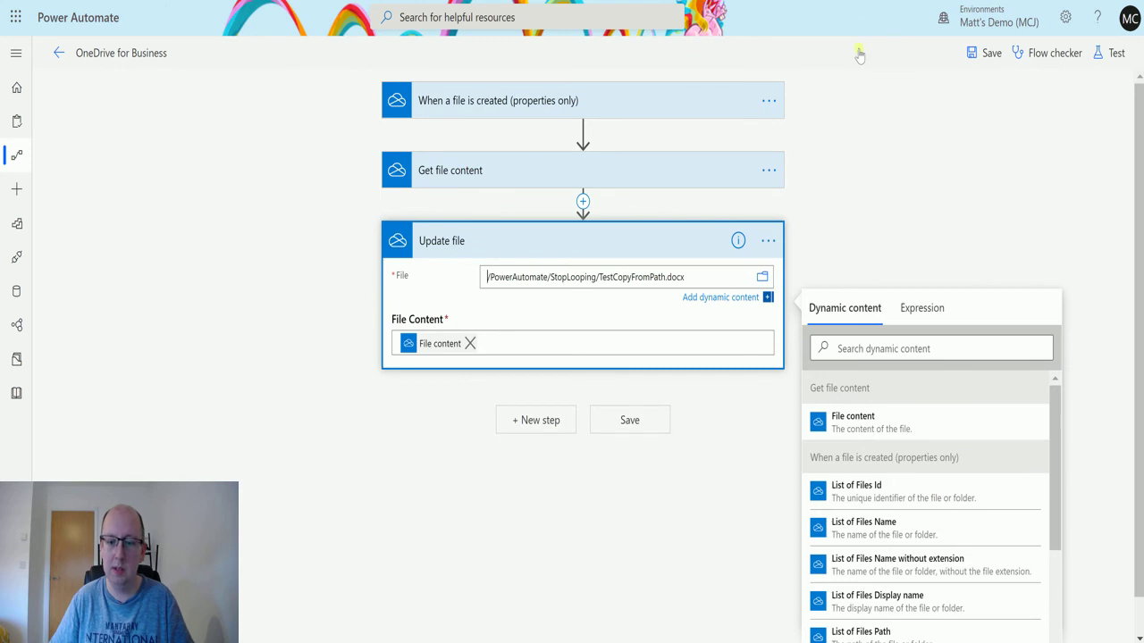
left_click(1110, 53)
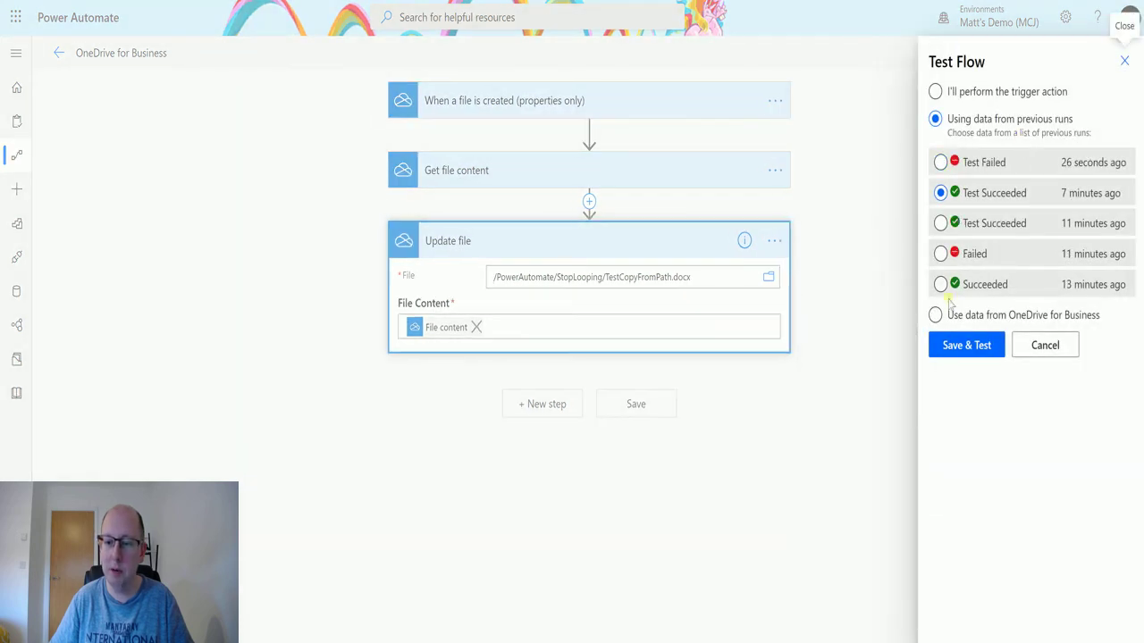
left_click(968, 345)
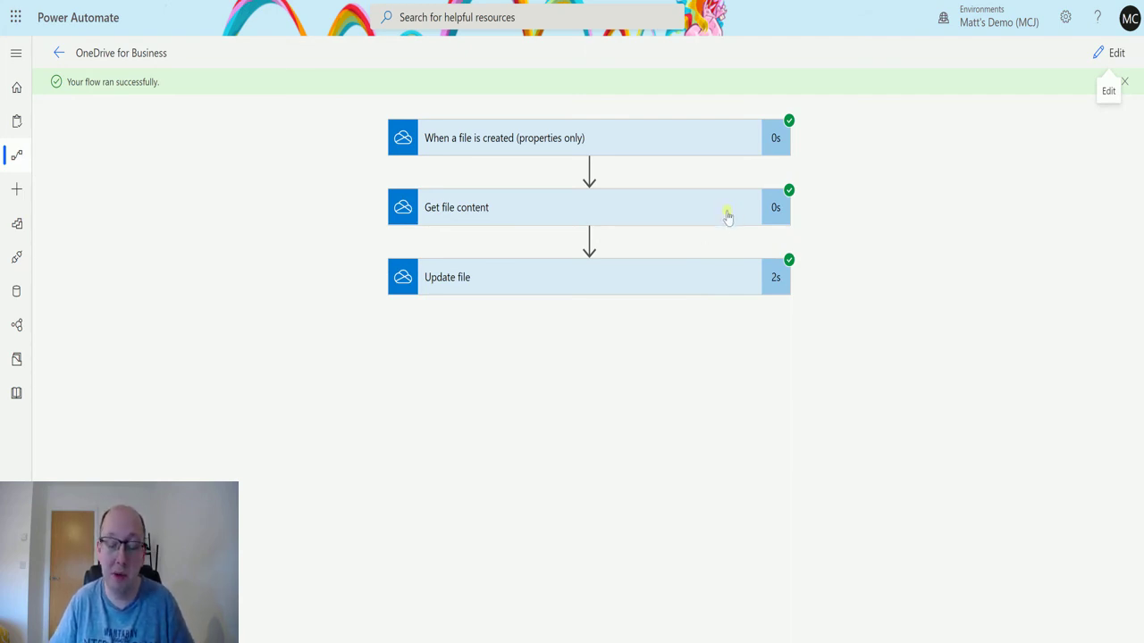
Review the Update file step's inputs and outputs in the successful run, then collapse it.
left_click(720, 279)
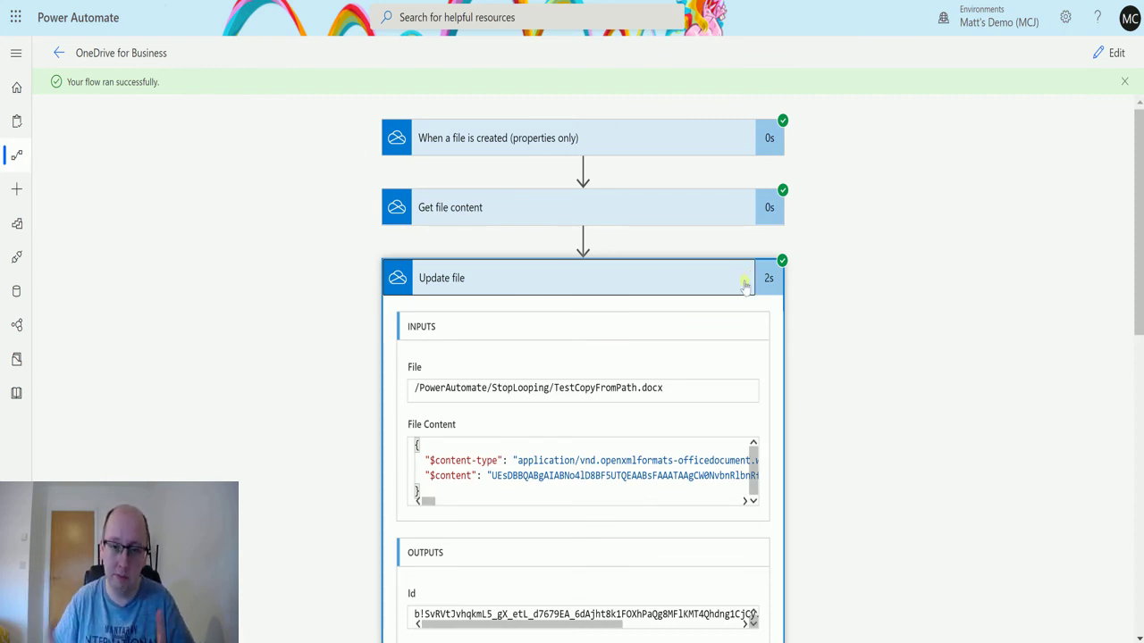
scroll(791, 327, "down", 3)
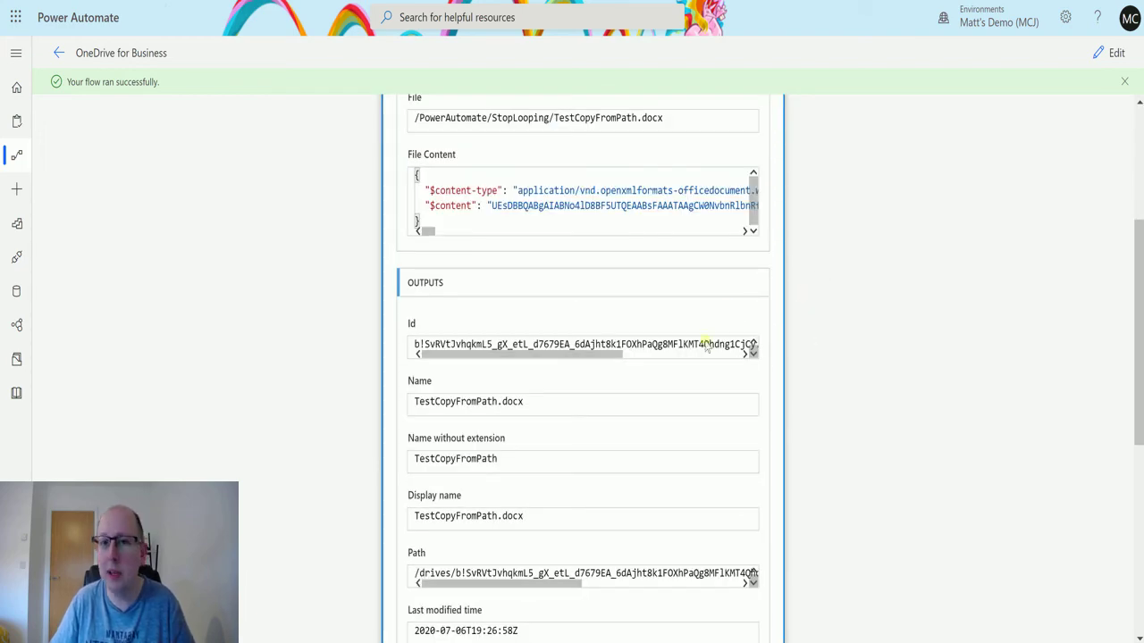
scroll(634, 225, "up", 3)
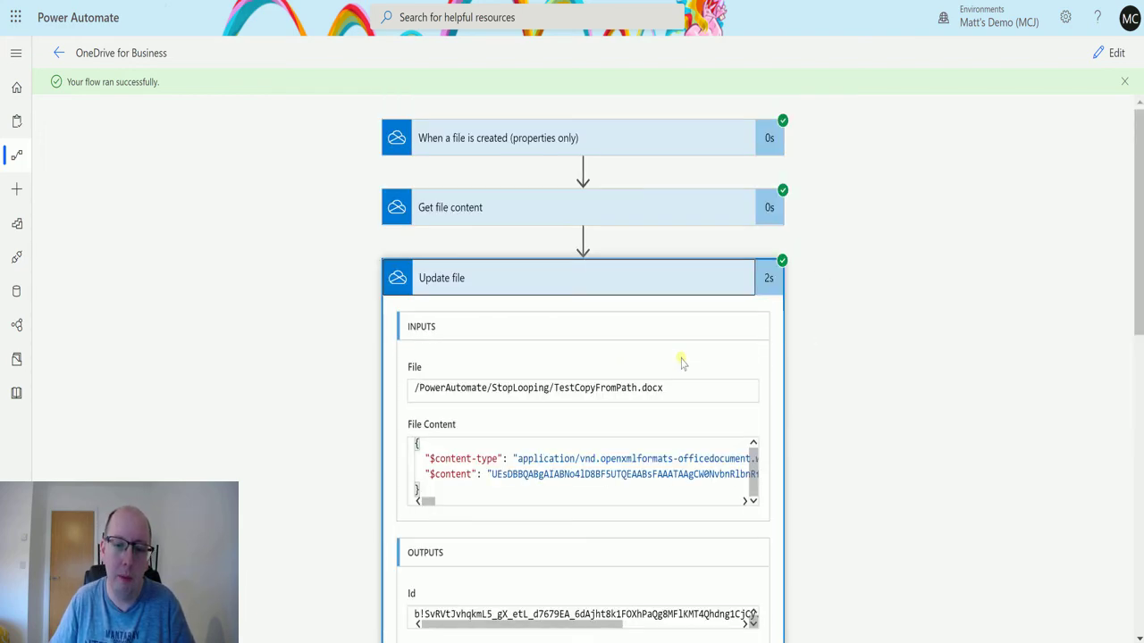
left_click(706, 266)
Open TestCopyFromPath.docx from OneDrive's StopLooping folder in Word to view the copied text.
key("ctrl+Tab")
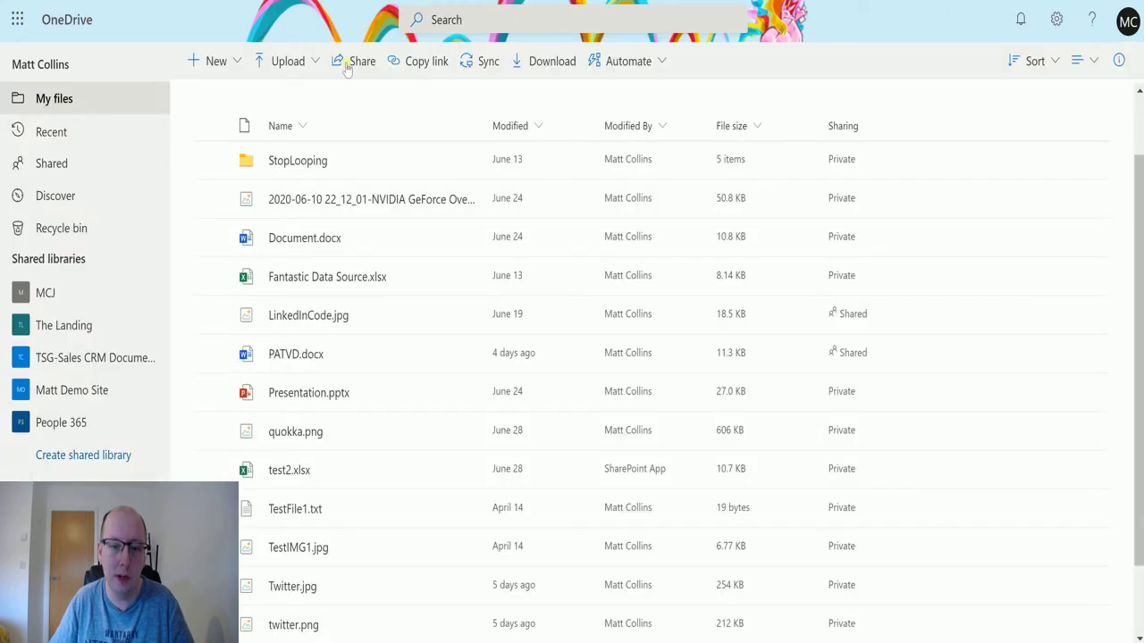
left_click(294, 159)
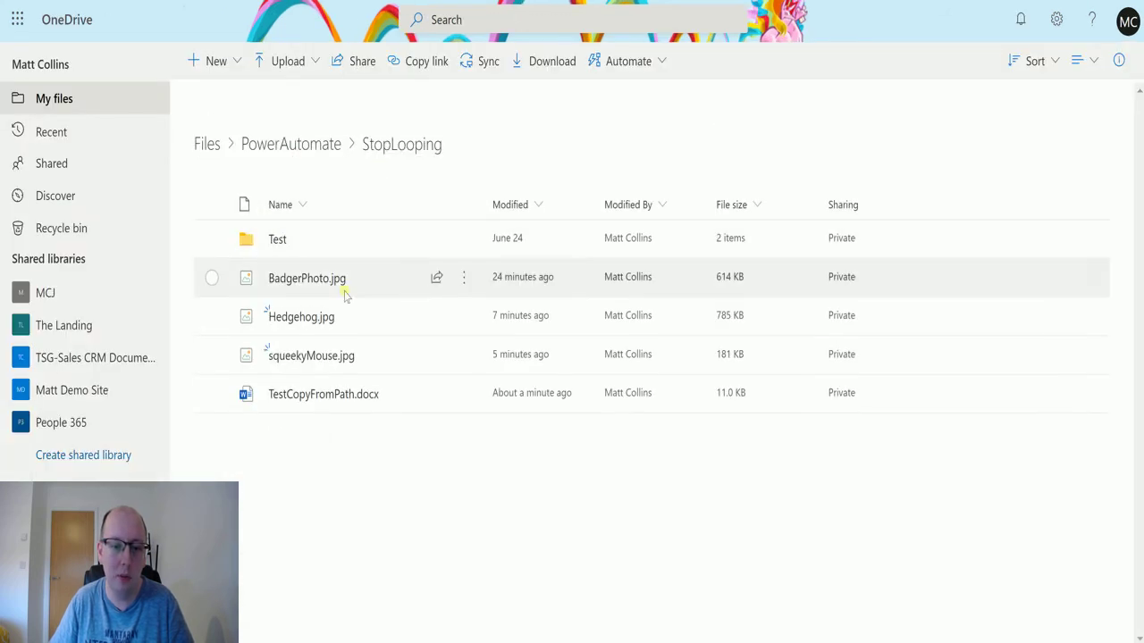
left_click(316, 394)
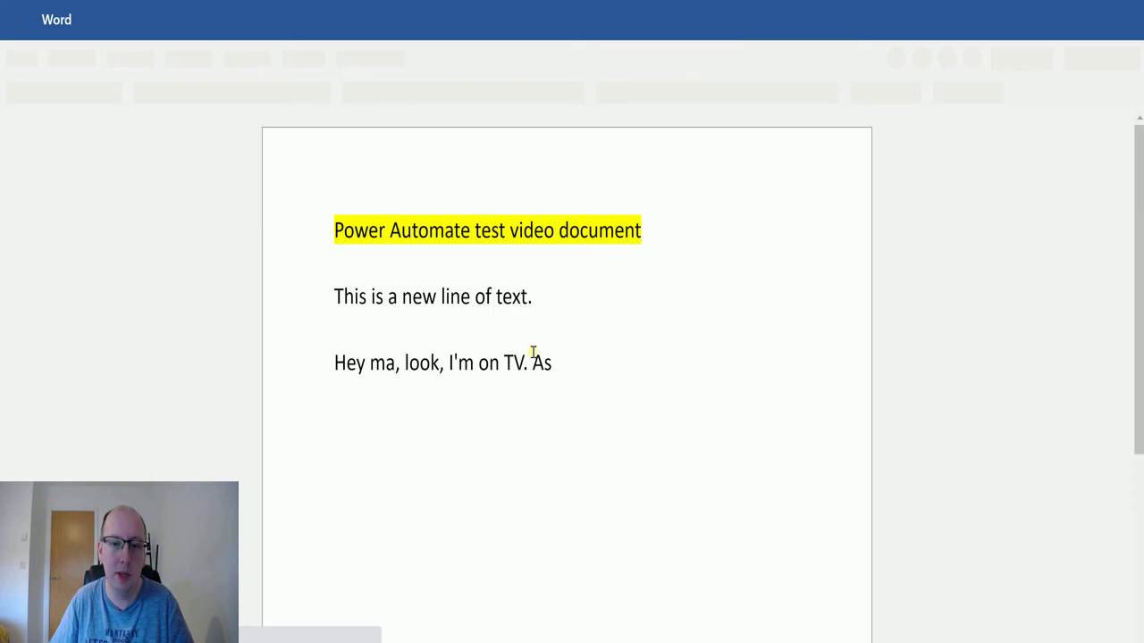